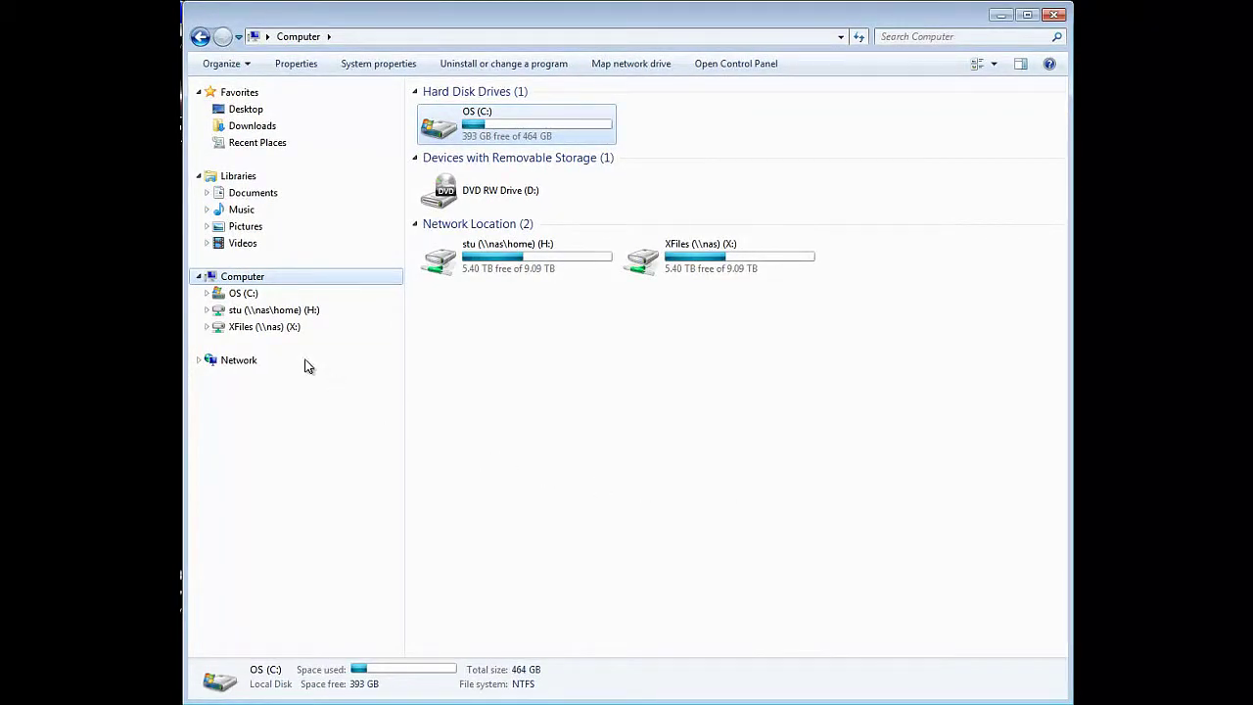
Open the Illustrator swatch folder at C:\Program Files (x86)\Roland VersaWorks\Swatch\Illustrator
click(207, 294)
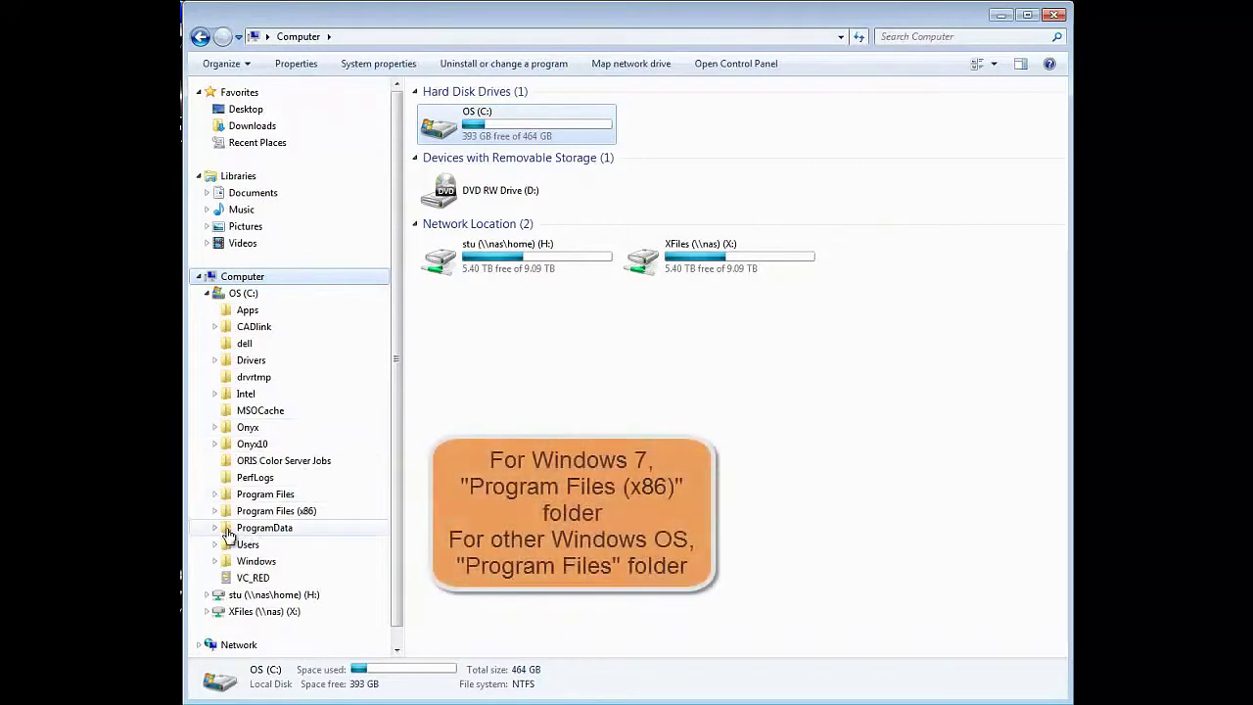
click(215, 511)
drag(396, 409, 393, 468)
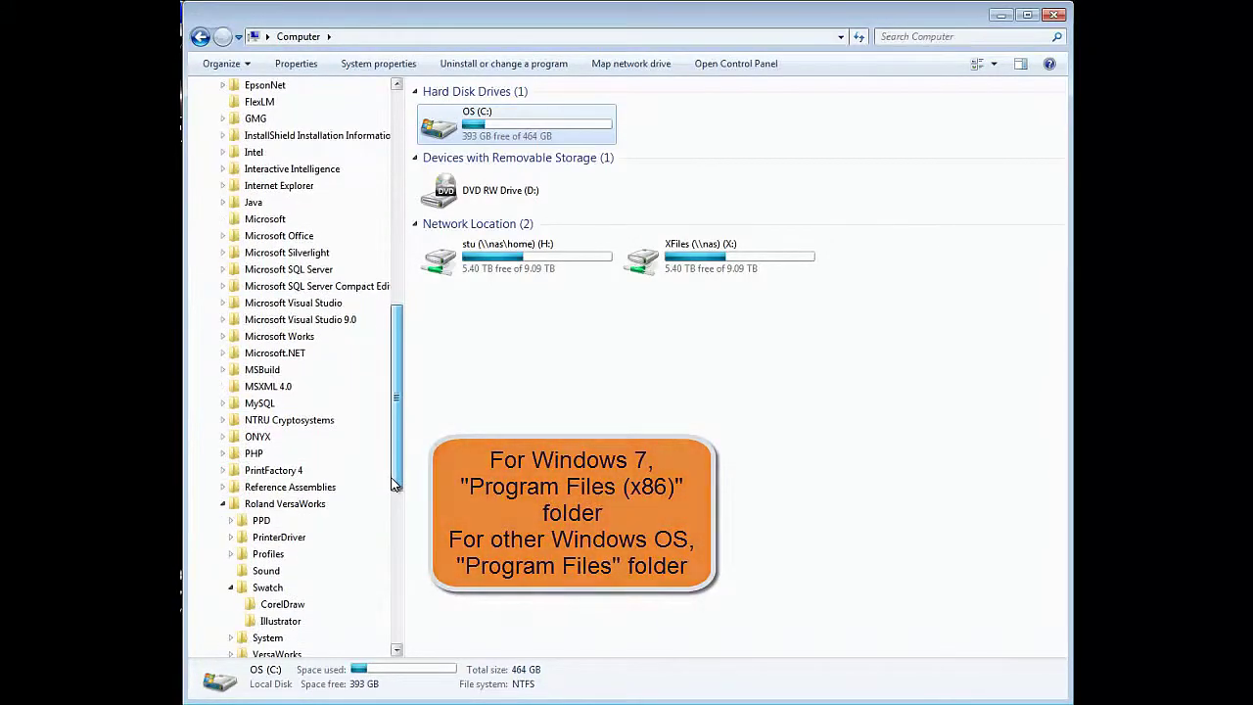
click(241, 504)
drag(393, 439, 392, 468)
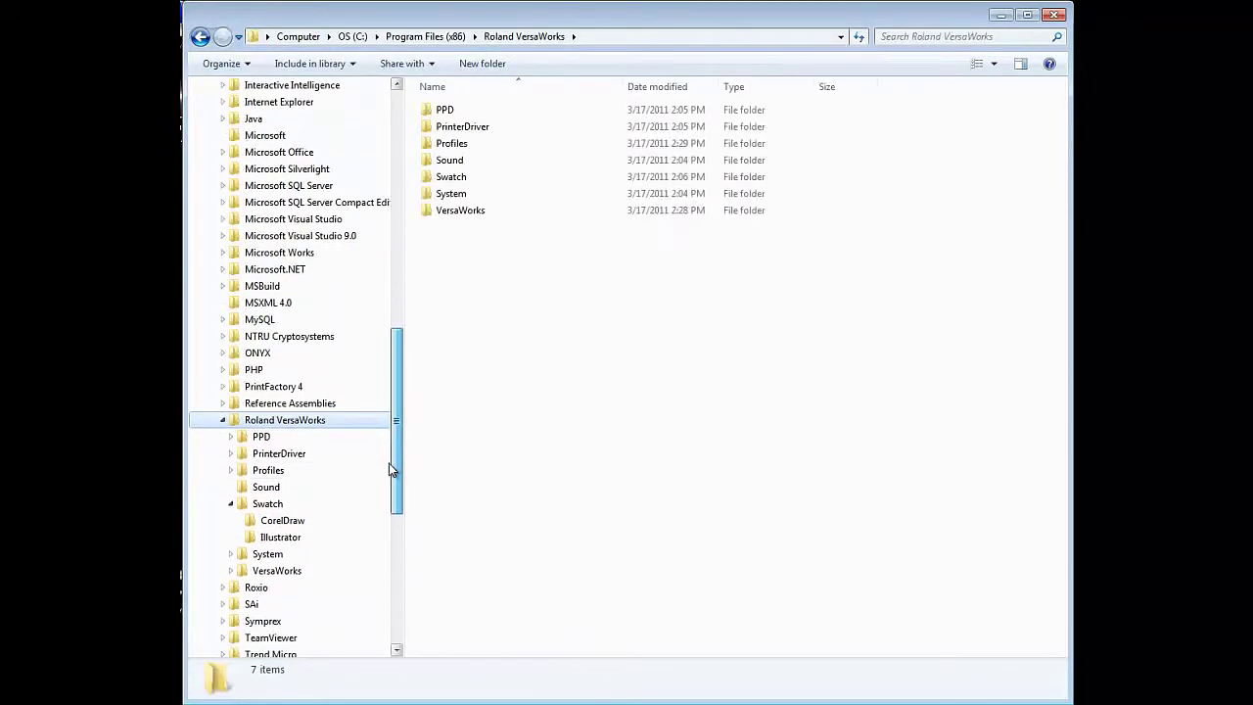
click(271, 506)
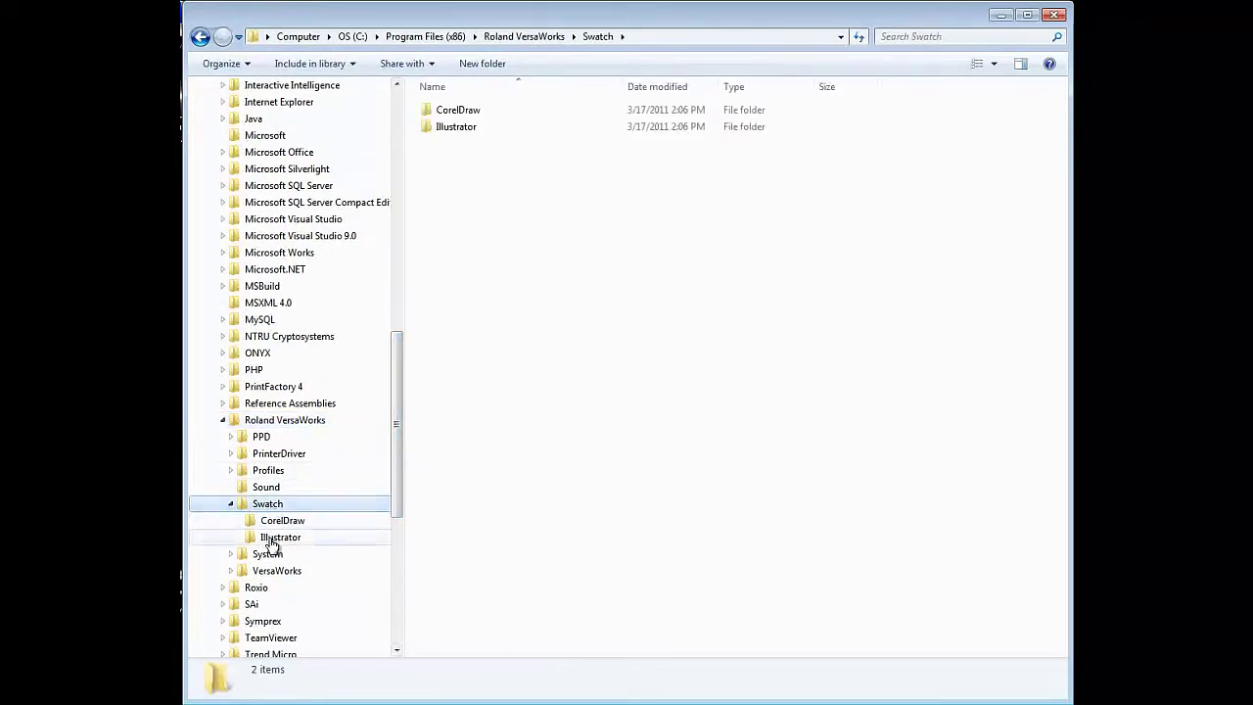
click(273, 541)
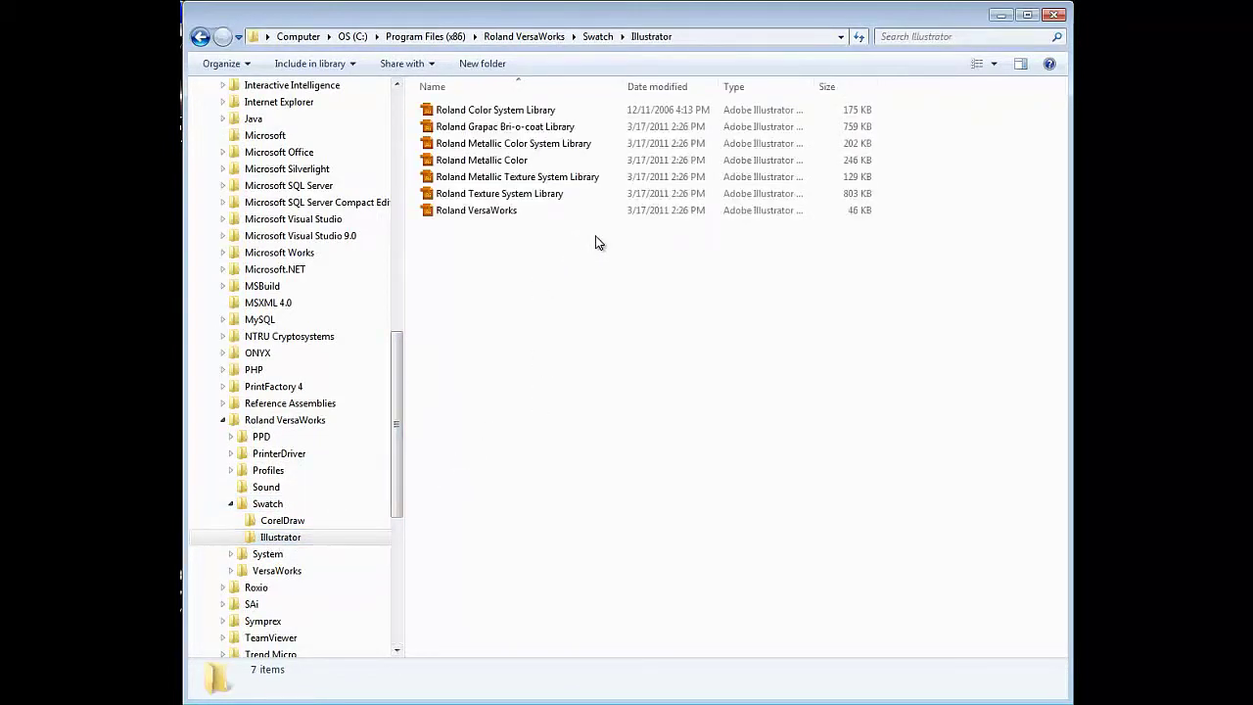
Copy all the Roland swatch library files in the Illustrator folder
drag(595, 235, 411, 104)
right_click(468, 119)
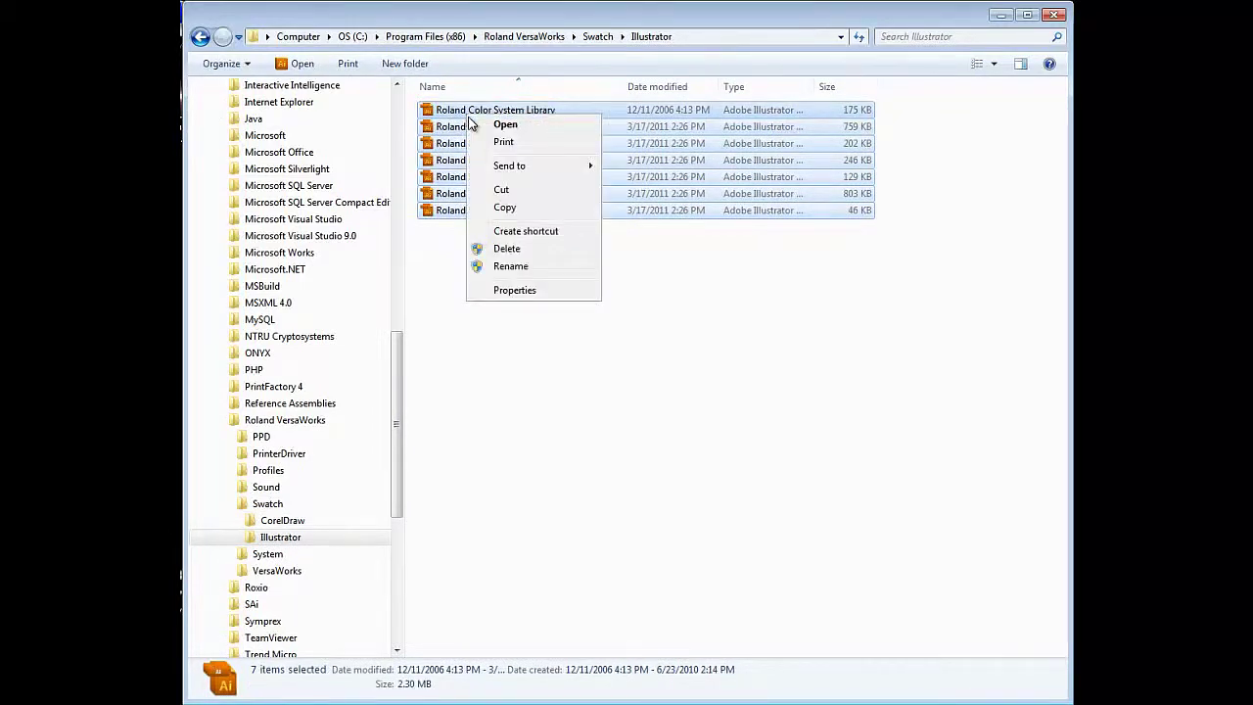
click(505, 208)
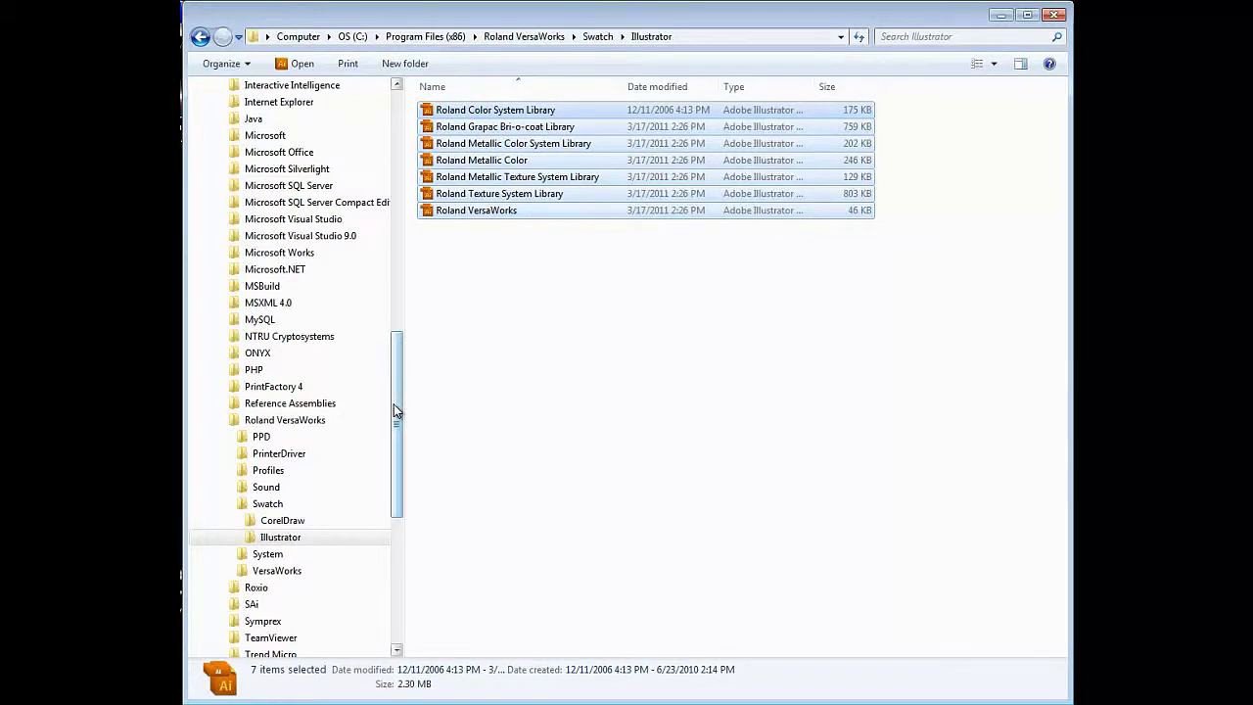
Paste the copied swatch libraries into Program Files (x86)\Adobe\Adobe Illustrator CS5\Presets\en_US\Swatches
drag(394, 404, 406, 261)
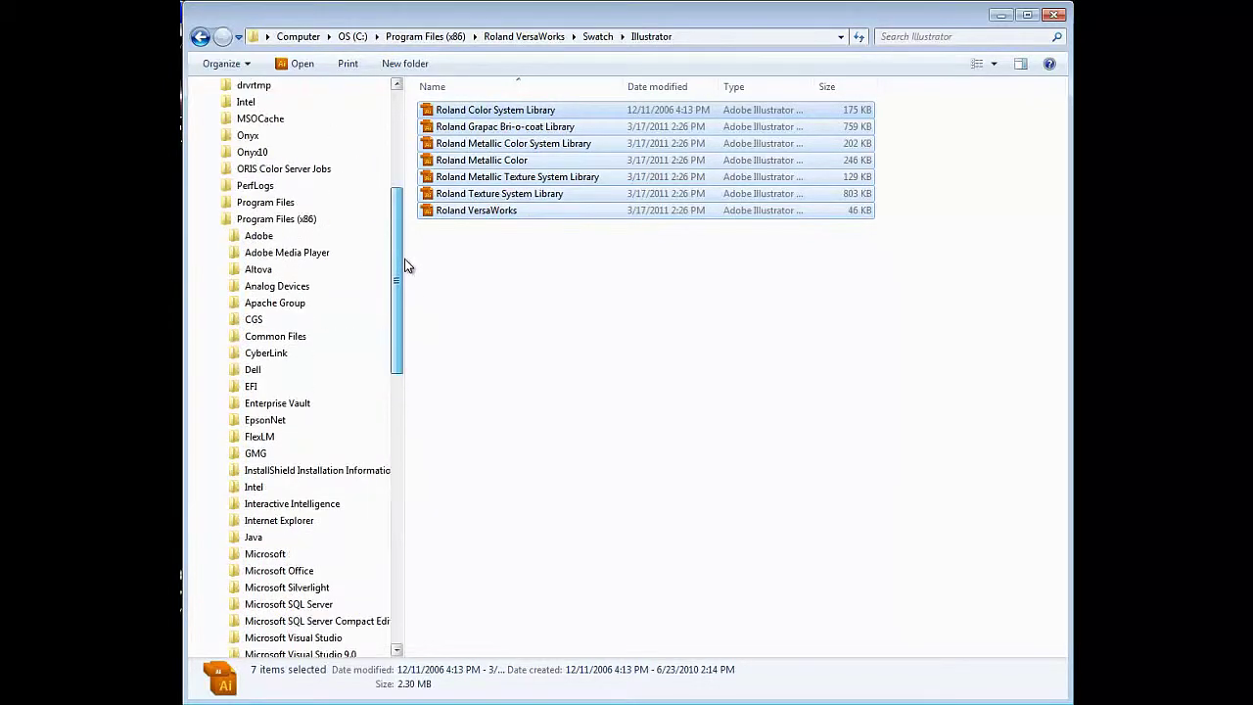
click(225, 236)
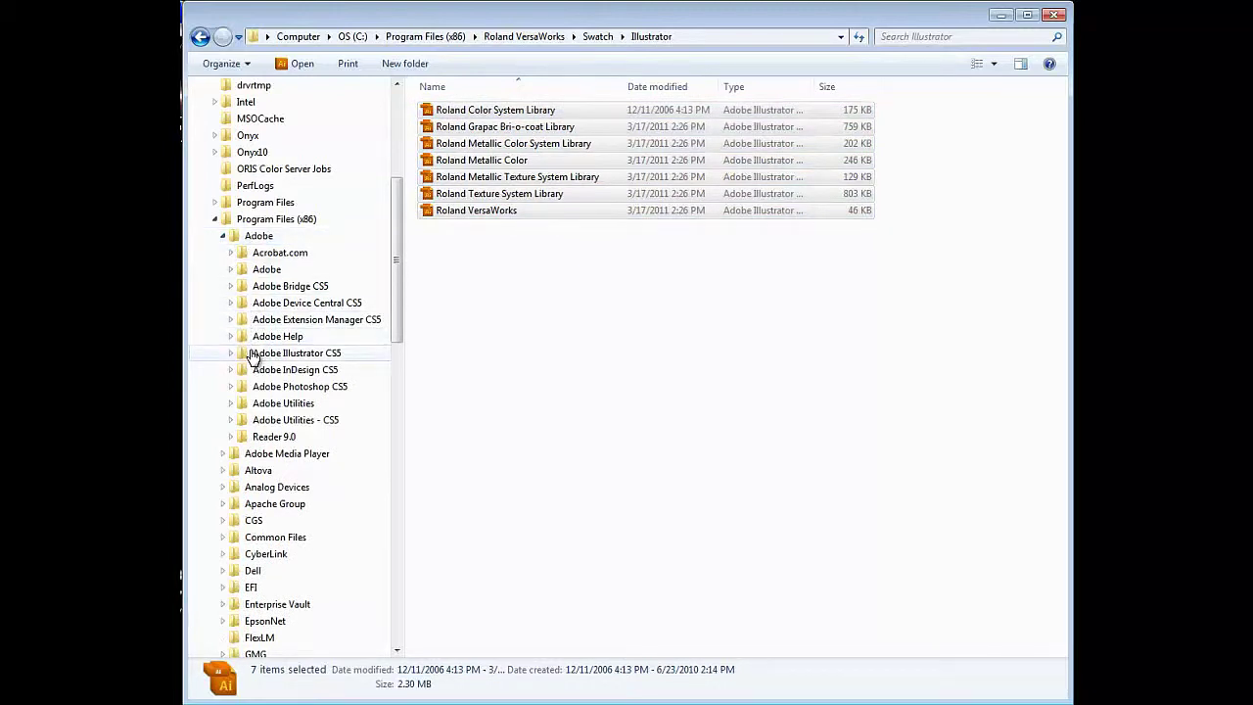
click(231, 354)
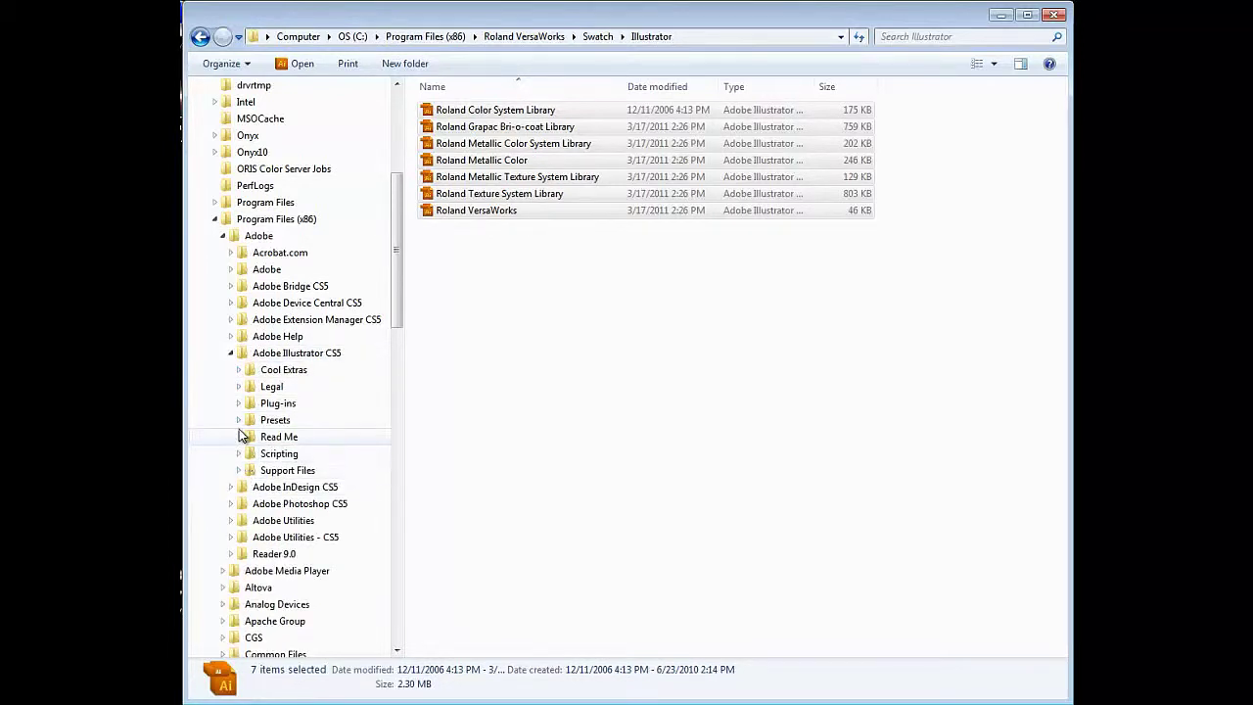
click(238, 421)
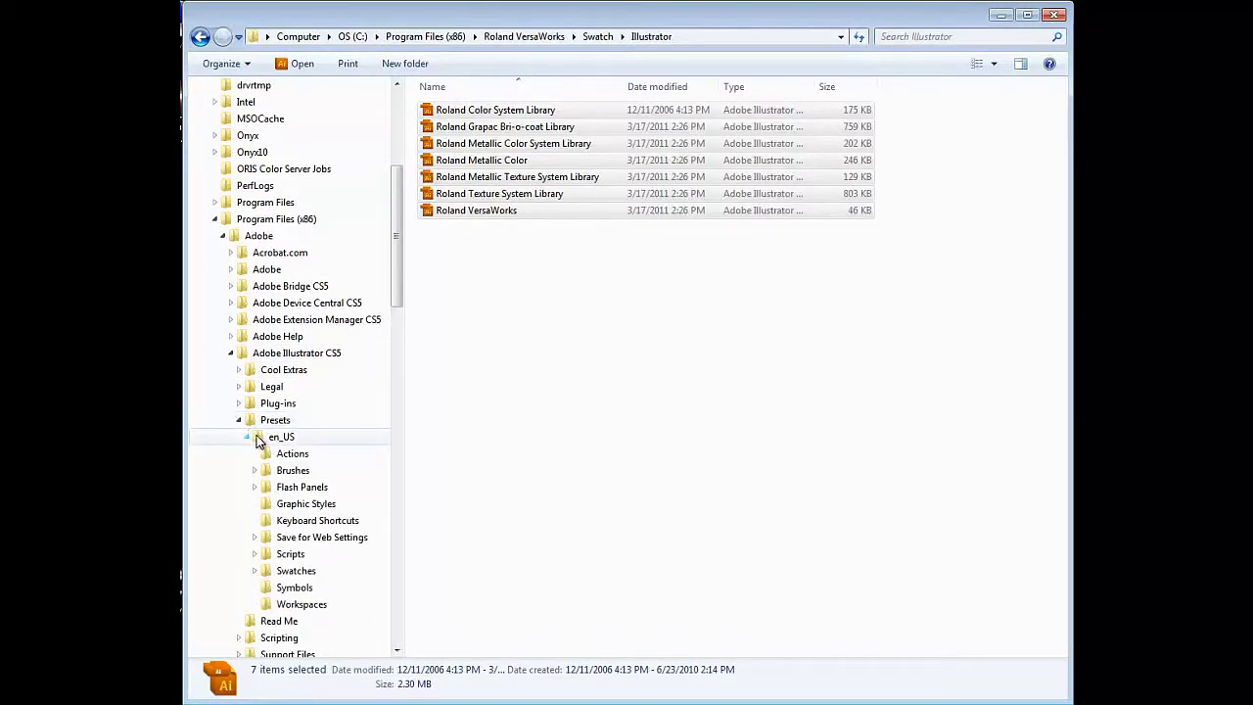
click(280, 437)
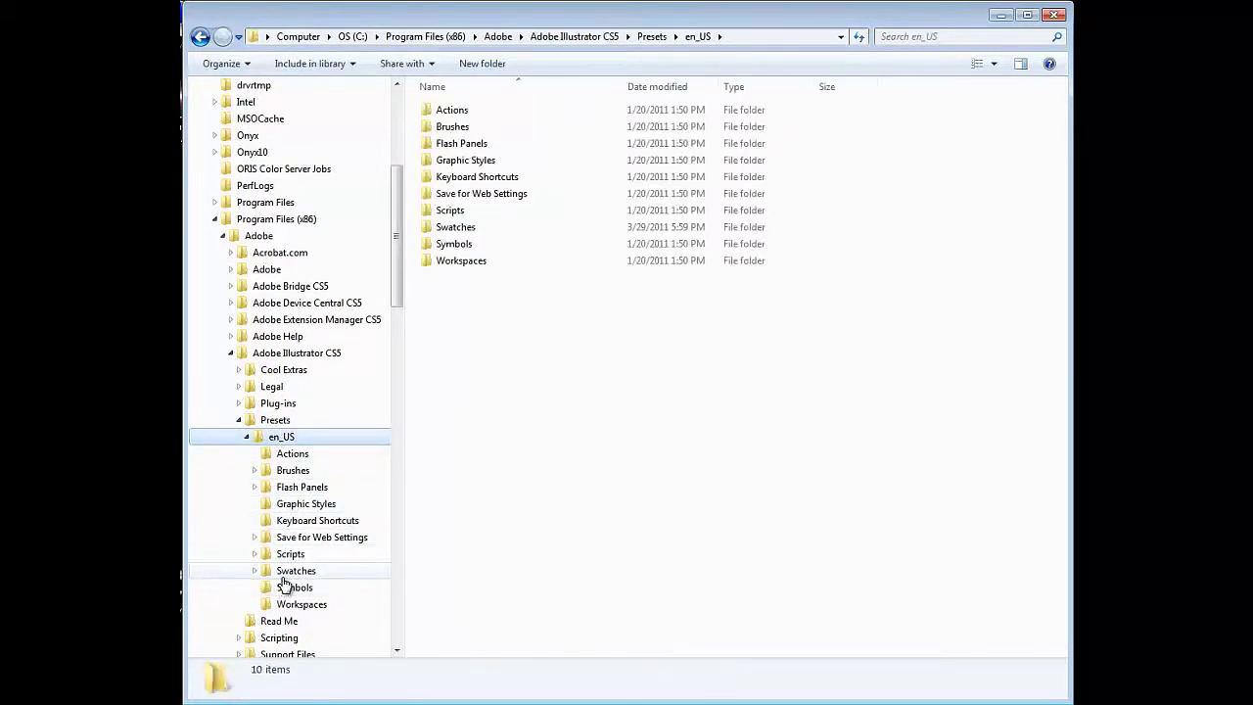
click(283, 575)
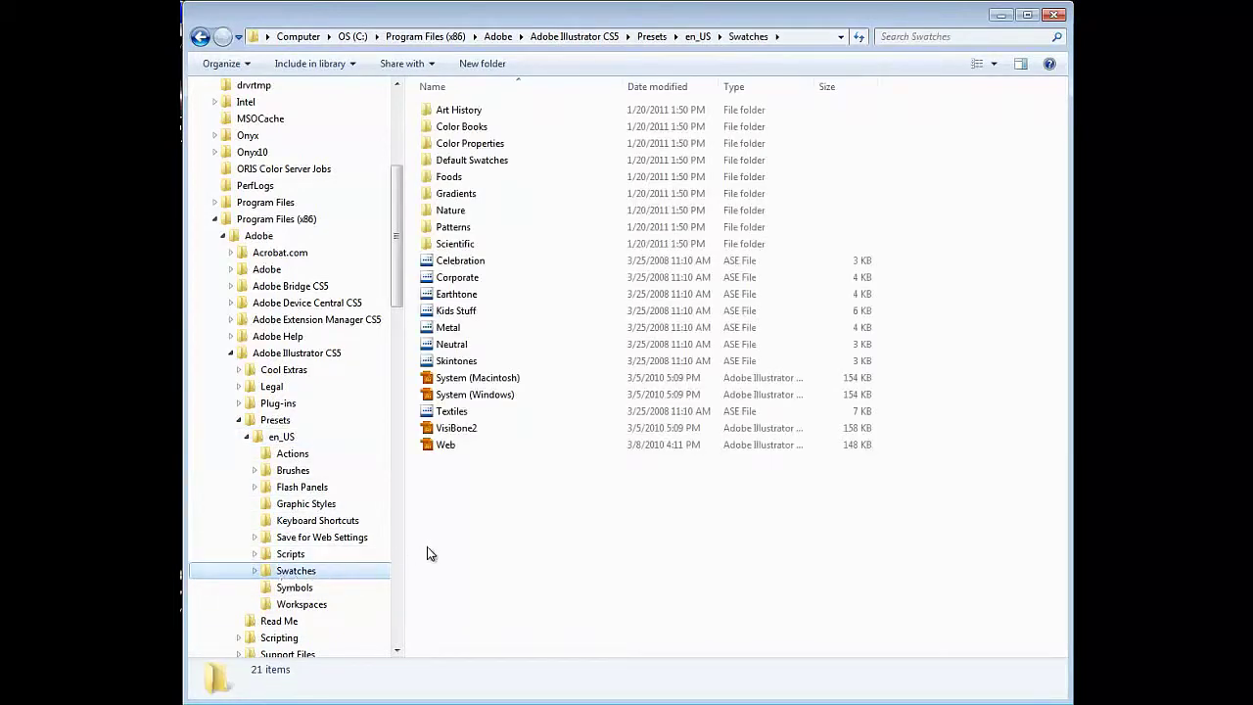
right_click(531, 453)
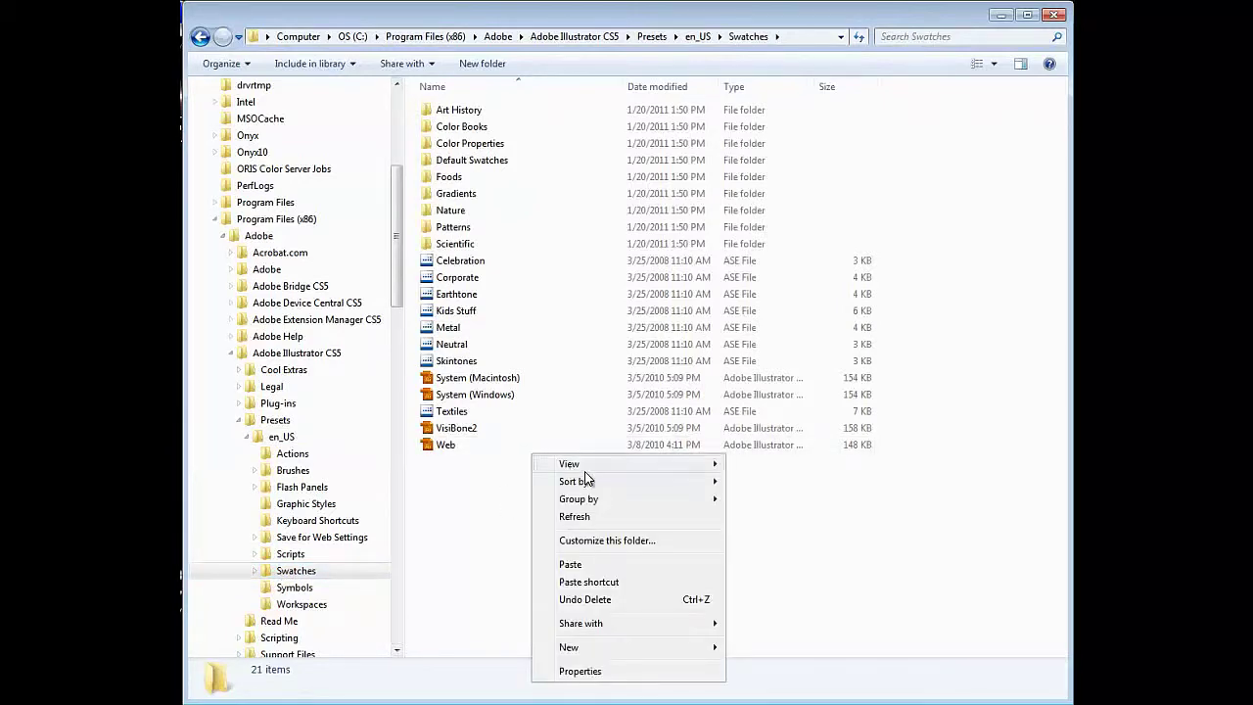
click(578, 566)
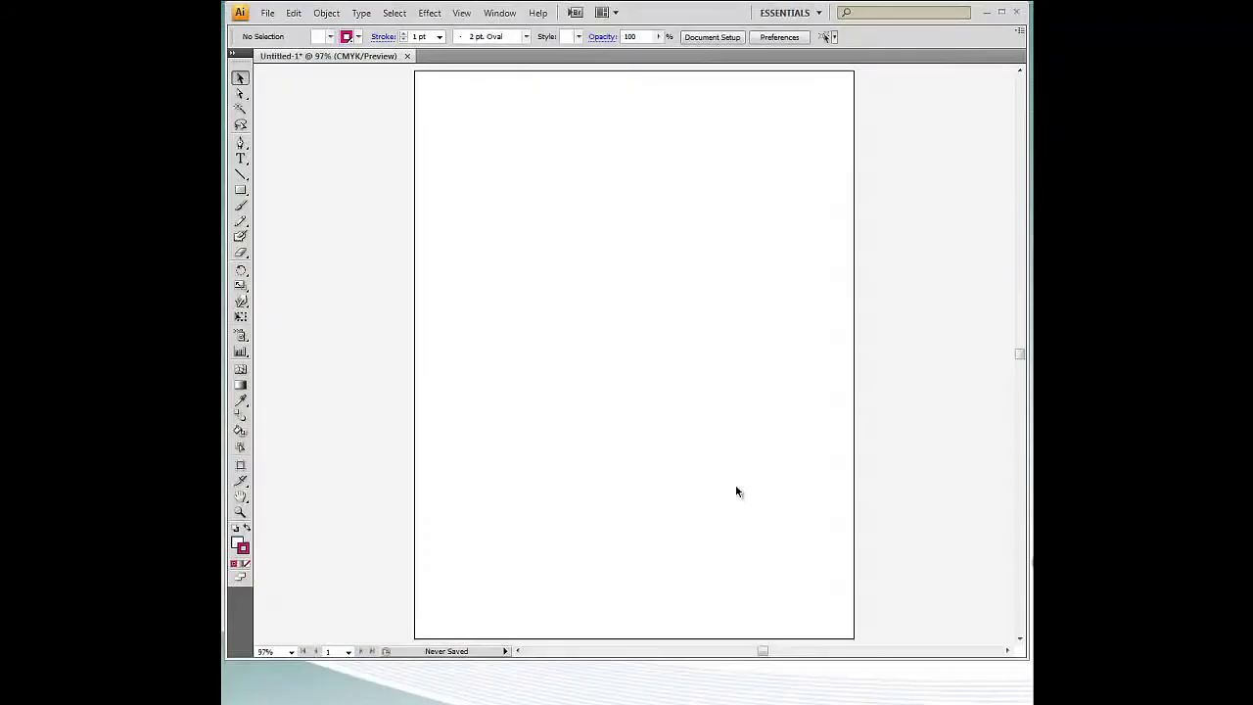
Switch to Adobe Illustrator and open the Roland VersaWorks swatch library
click(508, 13)
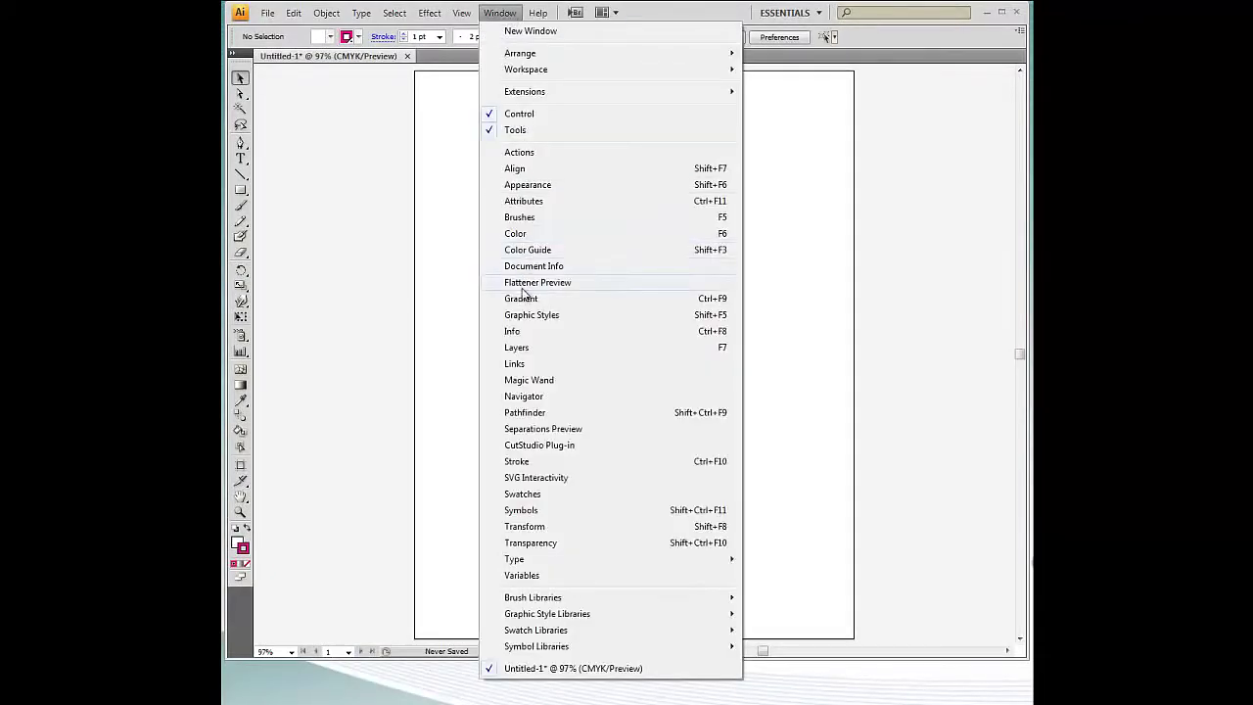
mouse_move(529, 631)
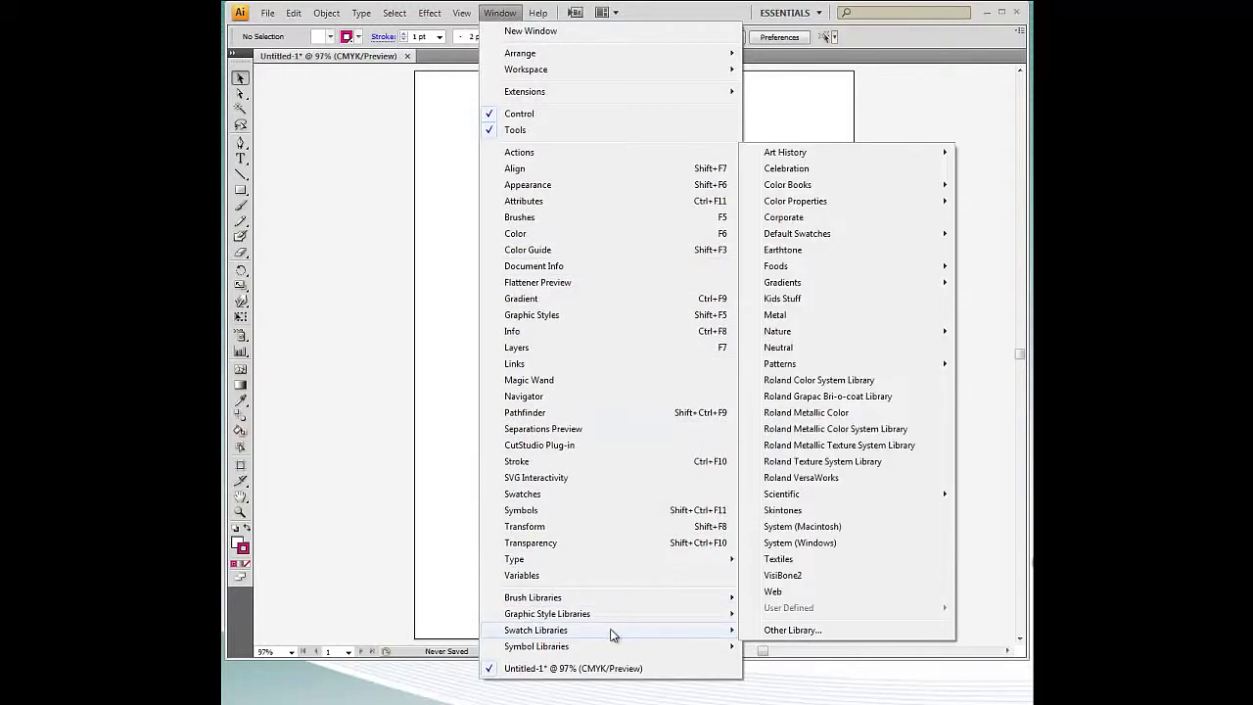
click(797, 476)
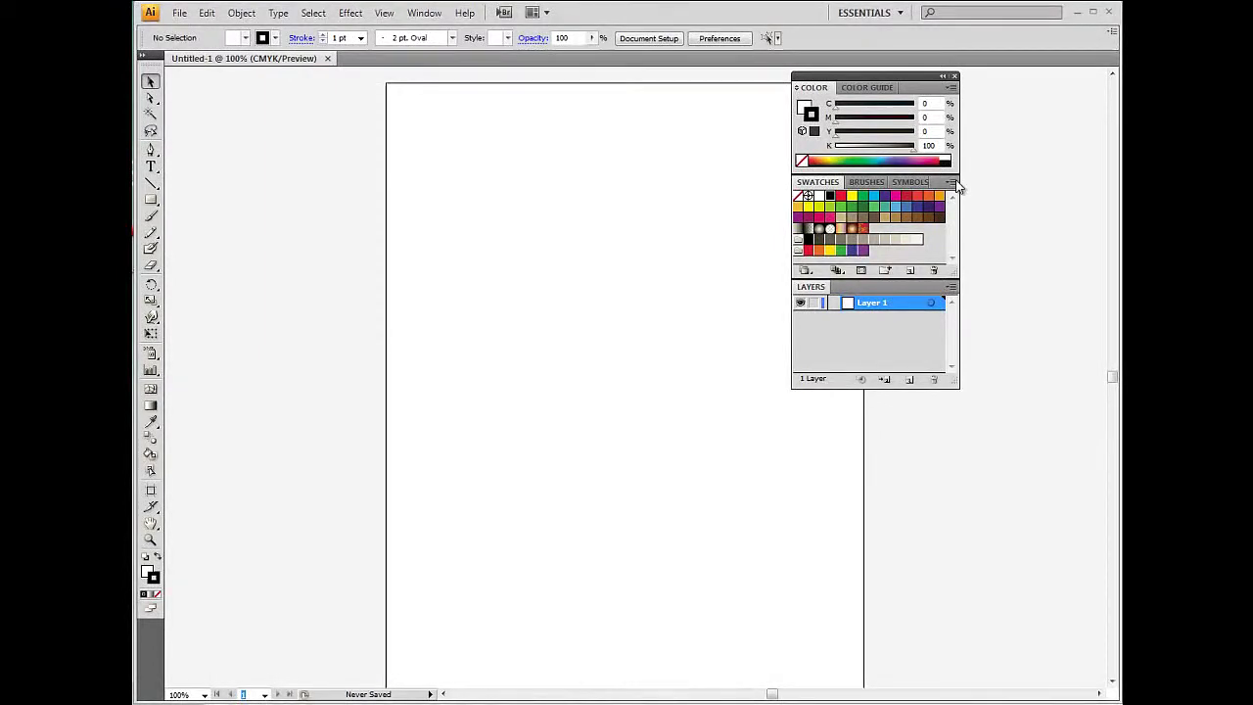
Start a new spot color swatch in CMYK mode with C 55, M 23, Y 29 and K 15
click(954, 183)
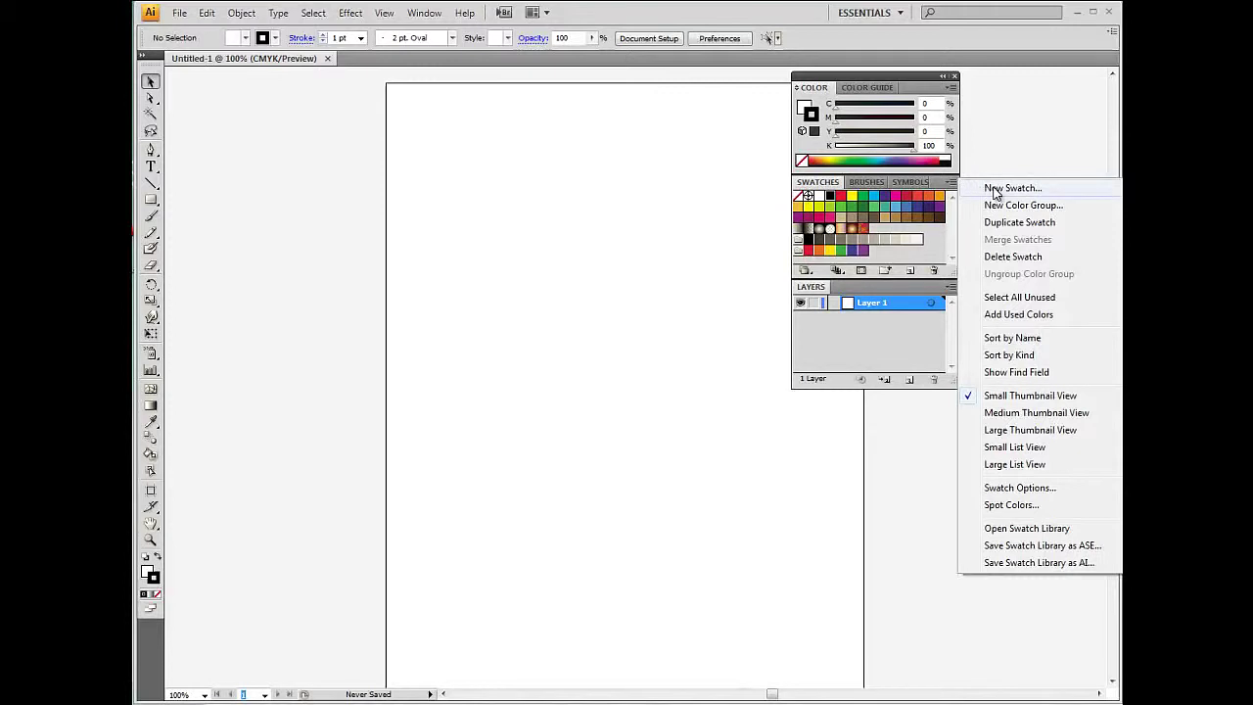
click(996, 189)
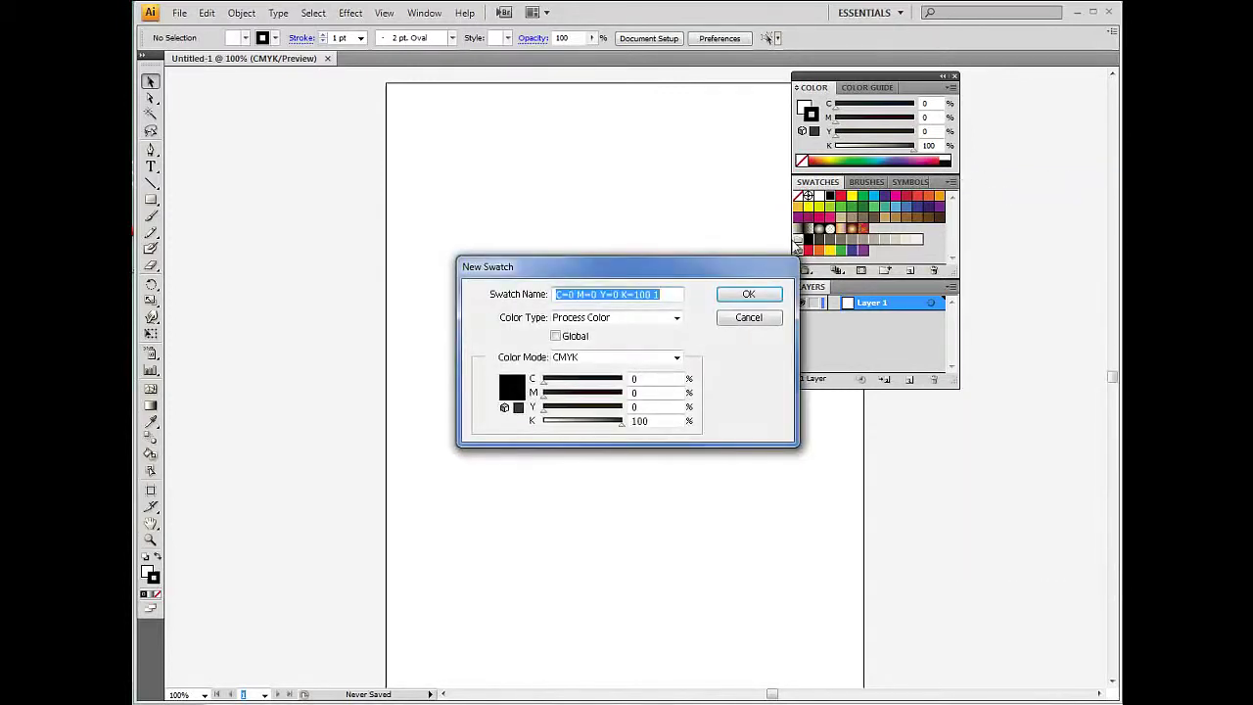
click(676, 317)
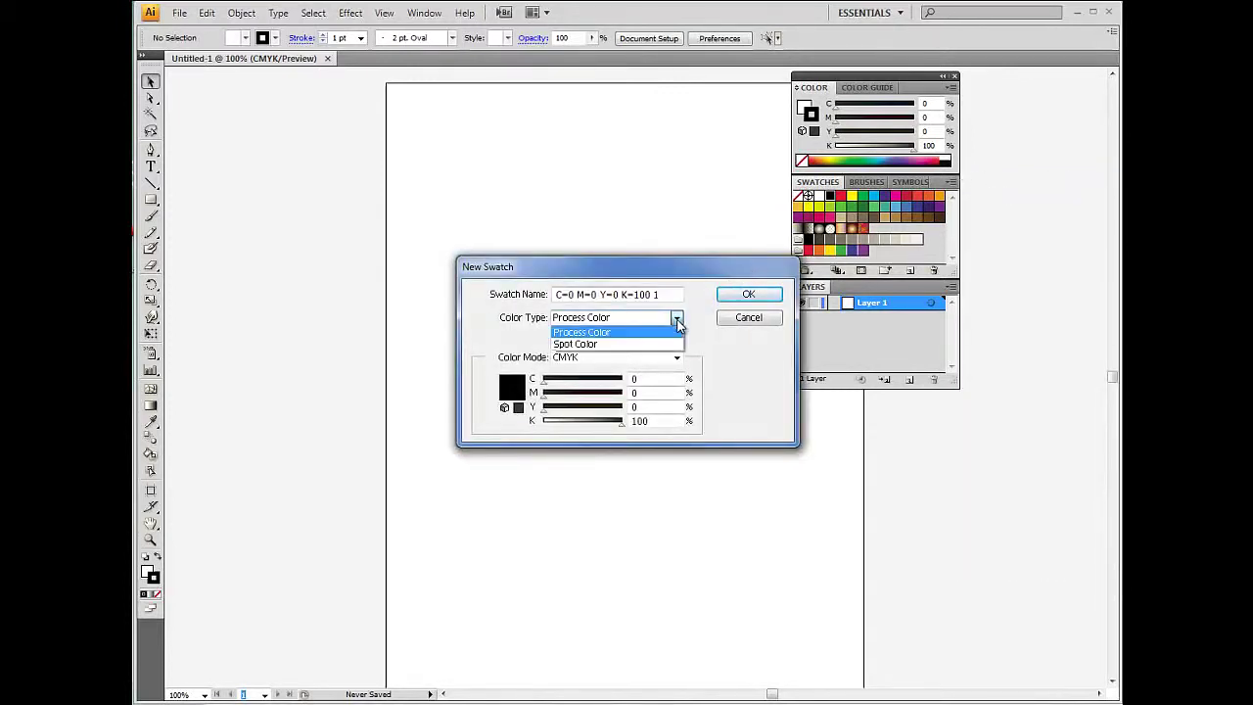
click(644, 345)
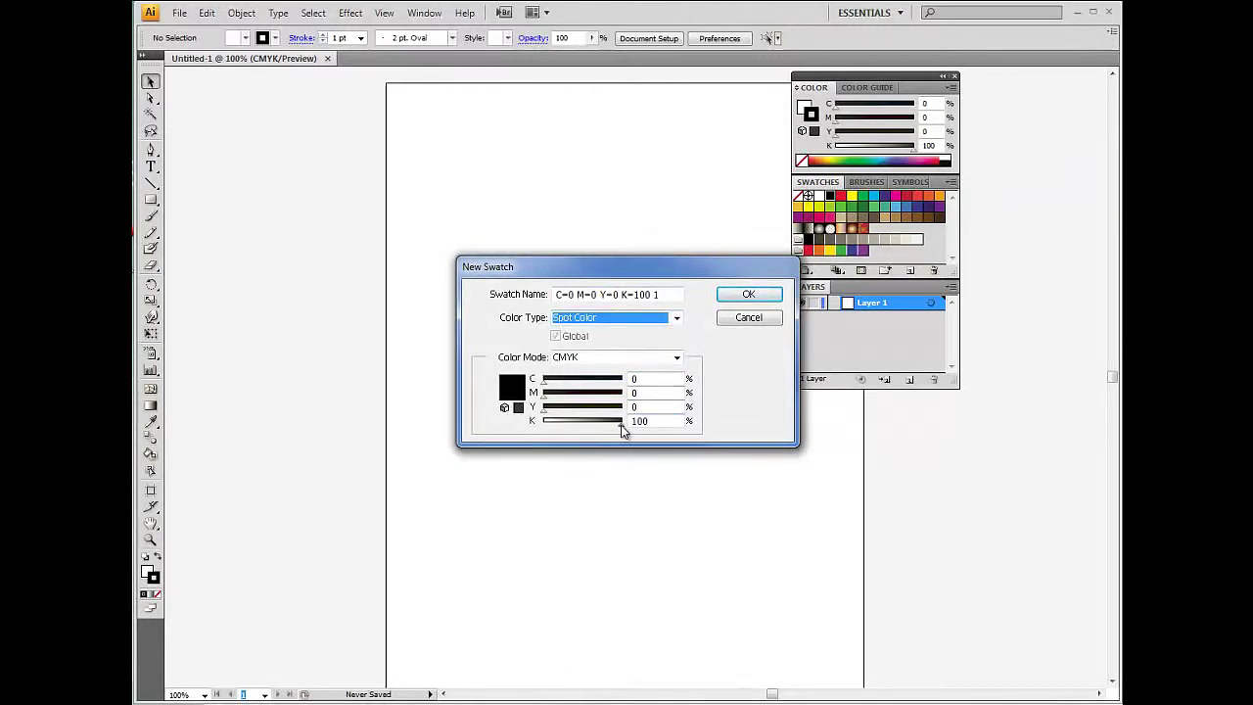
drag(623, 431, 587, 386)
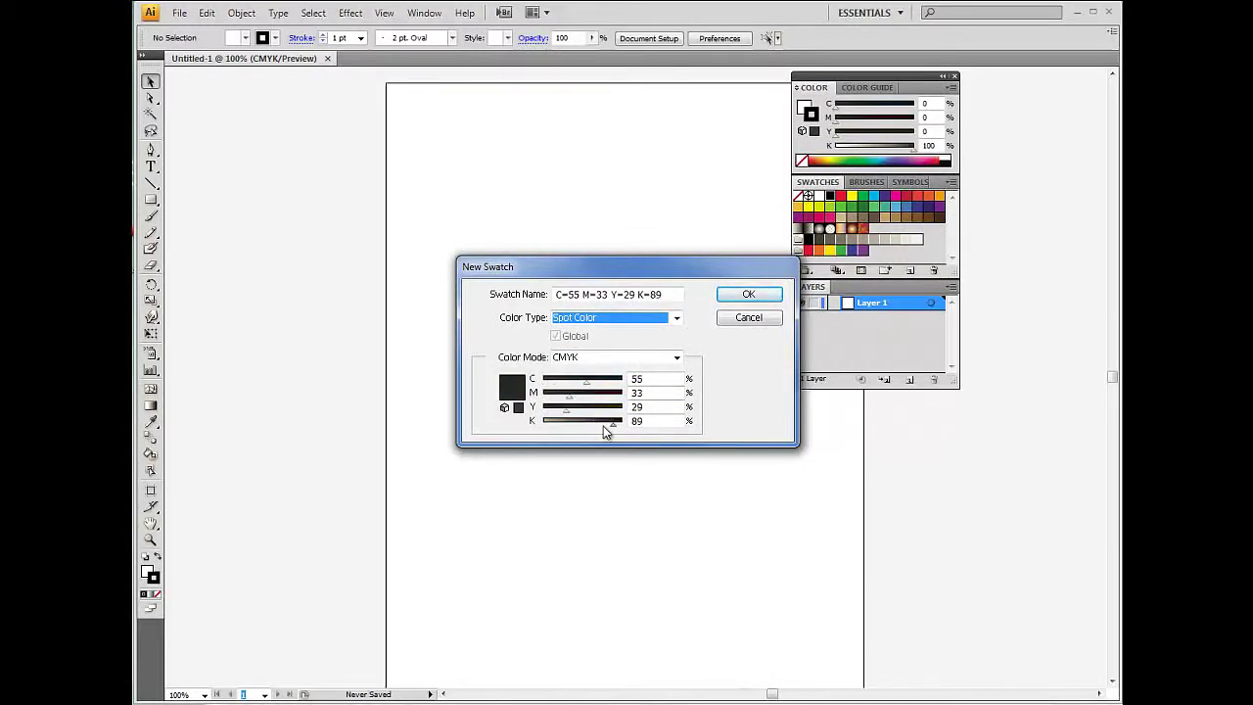
drag(614, 427, 560, 405)
Name the new spot color swatch CutContour and add it to the swatches
drag(663, 295, 551, 299)
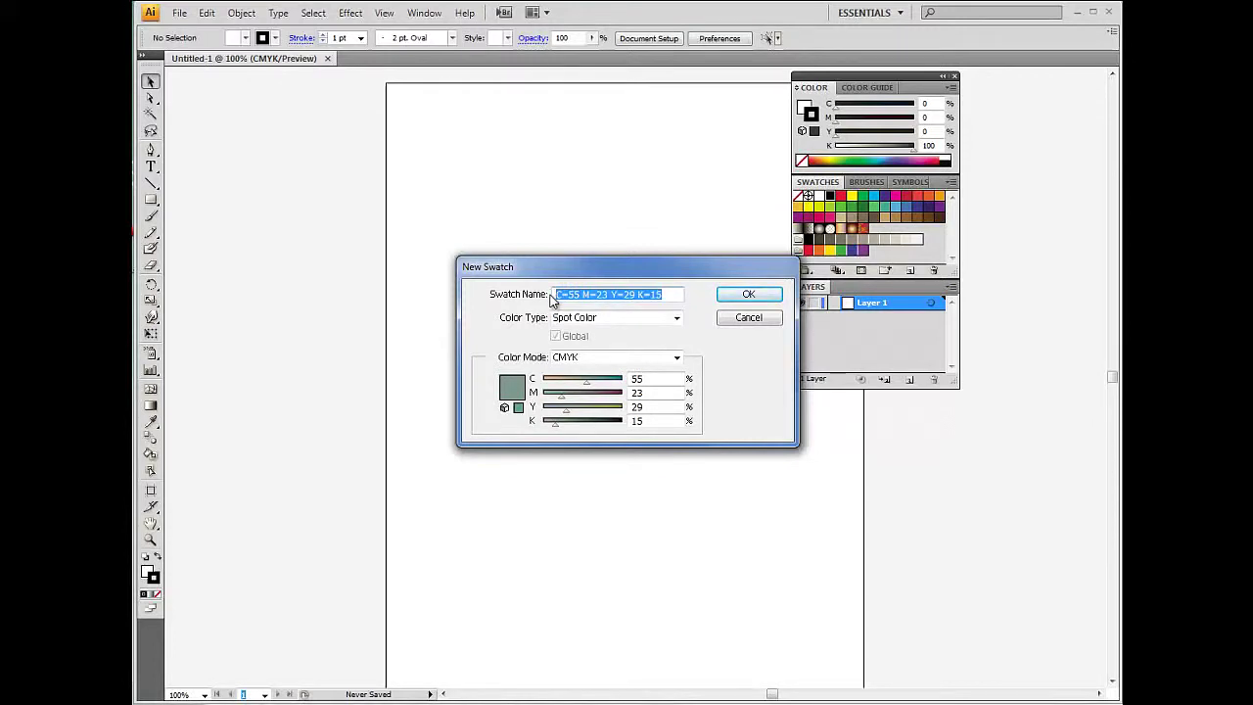
key(BackSpace)
text(CutCon)
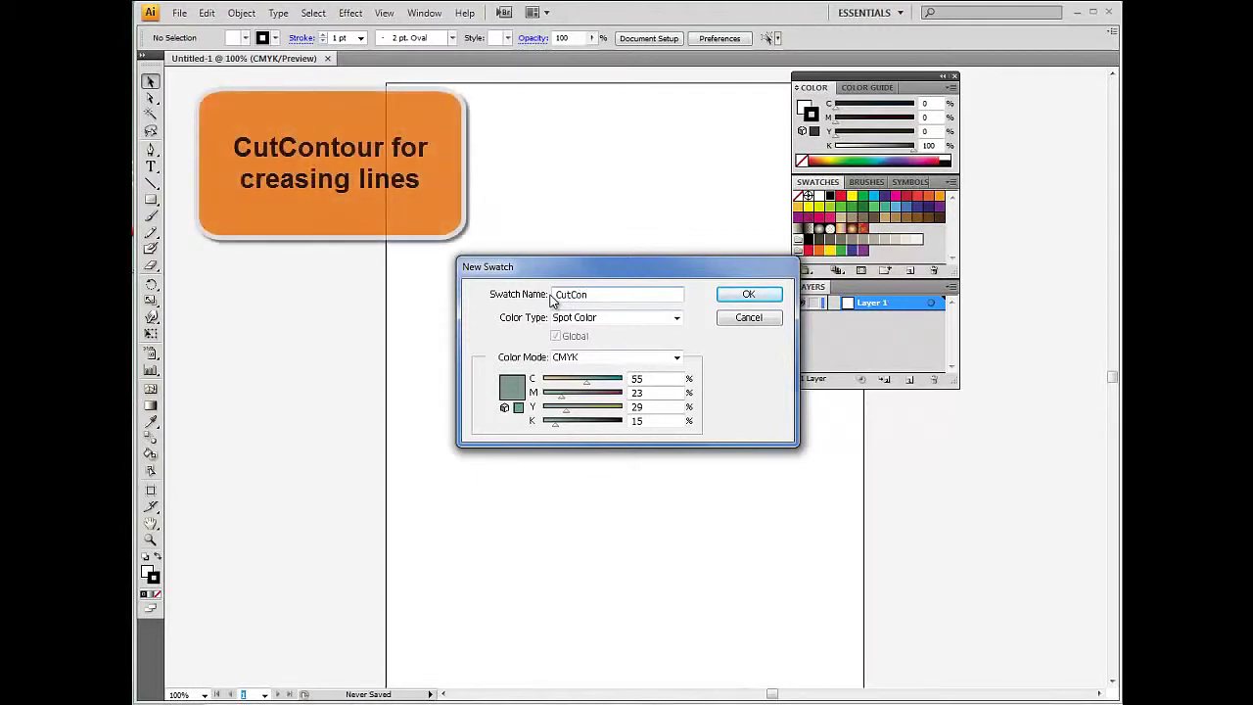
text(tour)
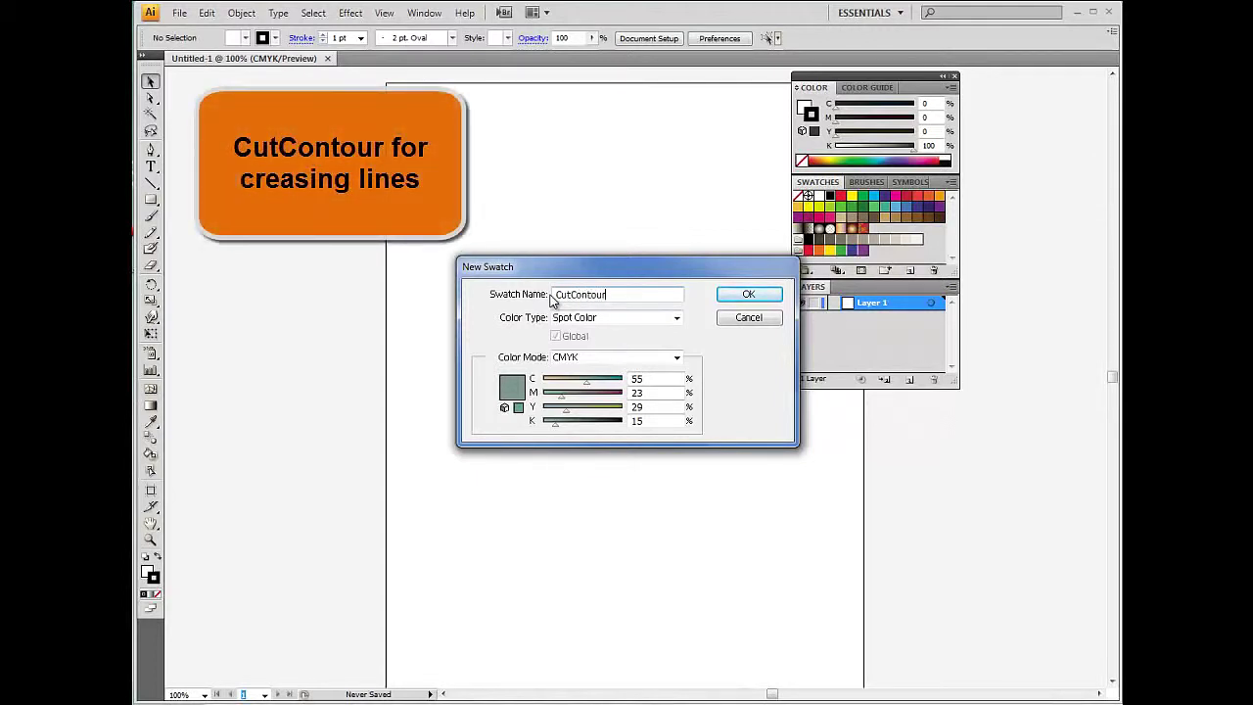
click(750, 294)
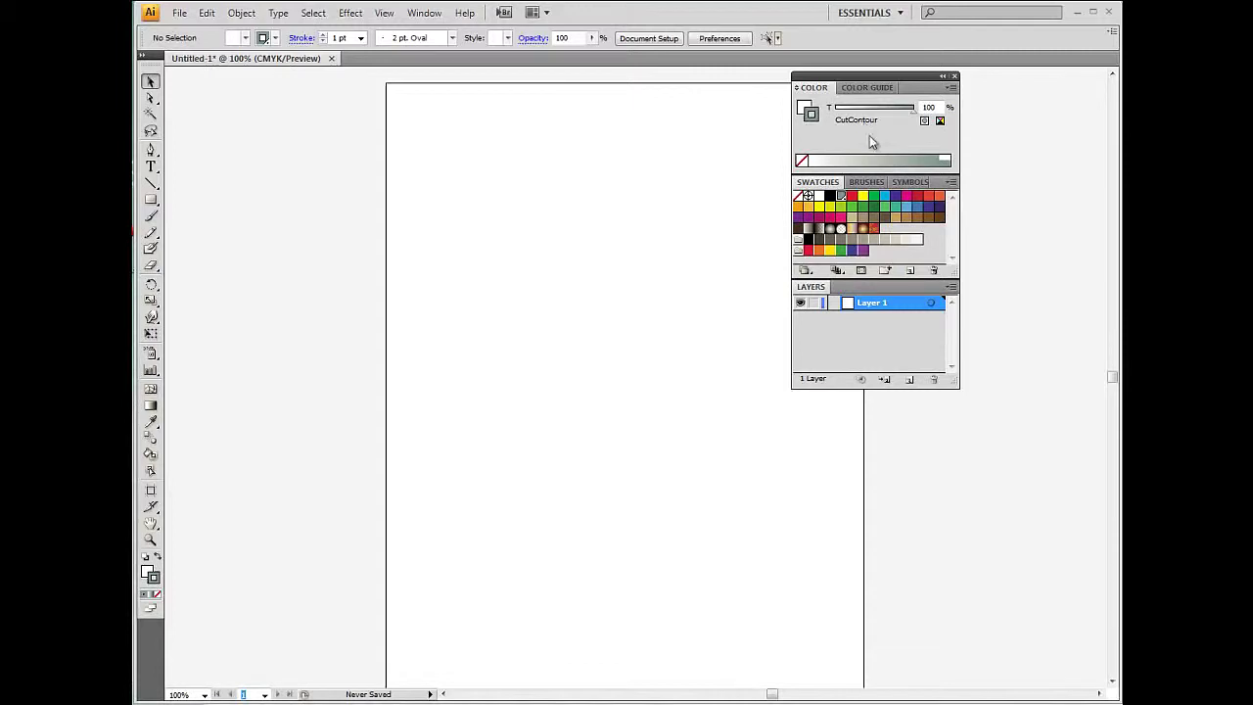
Create another spot color swatch named PerfCutContour, with cyan set to 8%
click(954, 184)
click(999, 186)
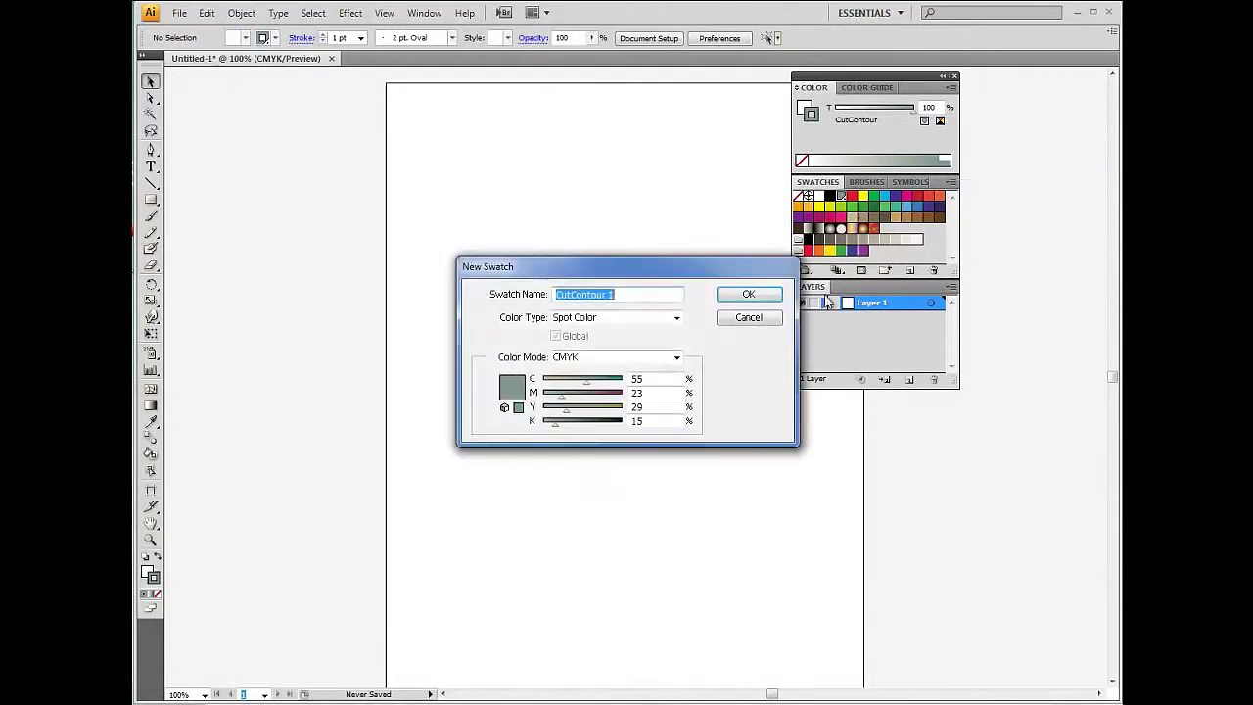
drag(586, 381, 549, 382)
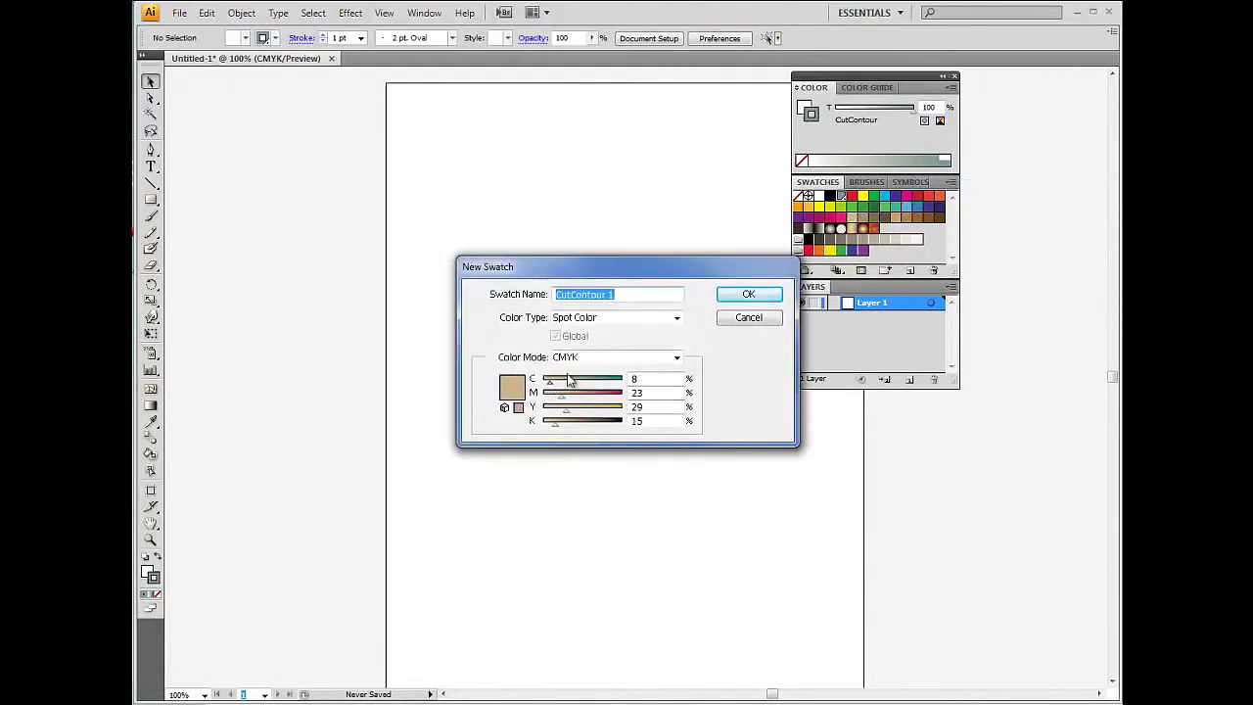
drag(621, 294, 513, 293)
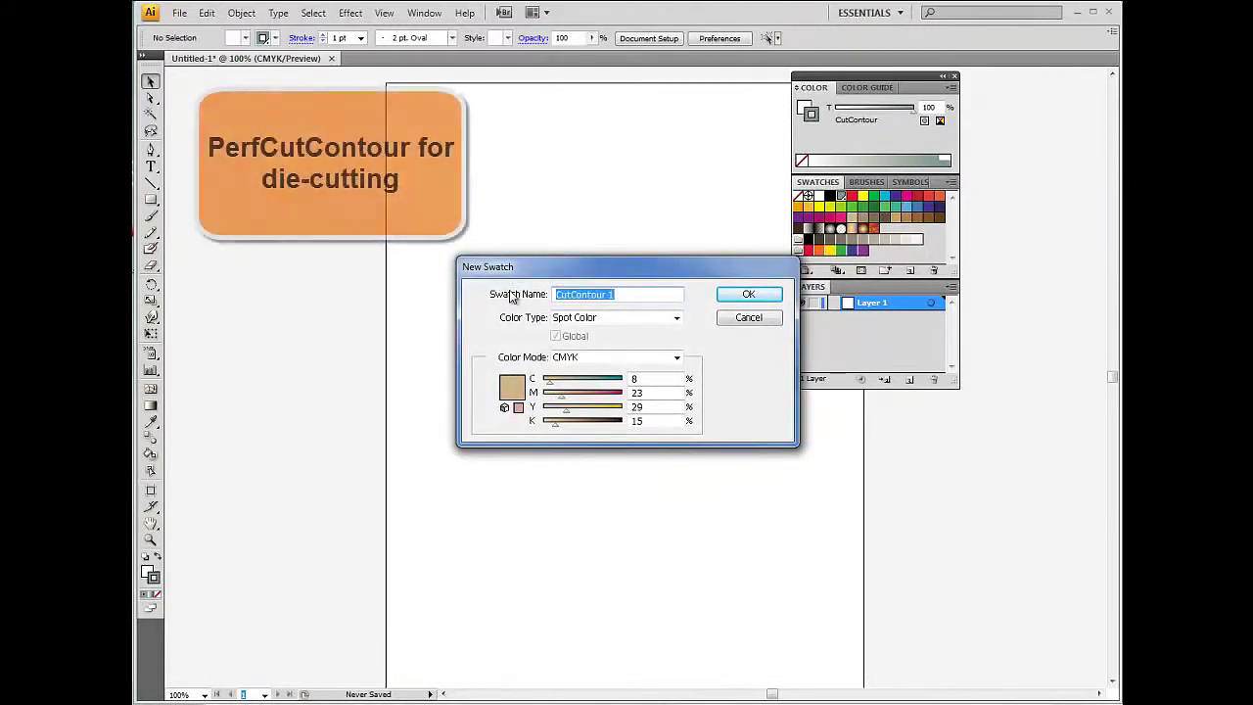
text(Perf)
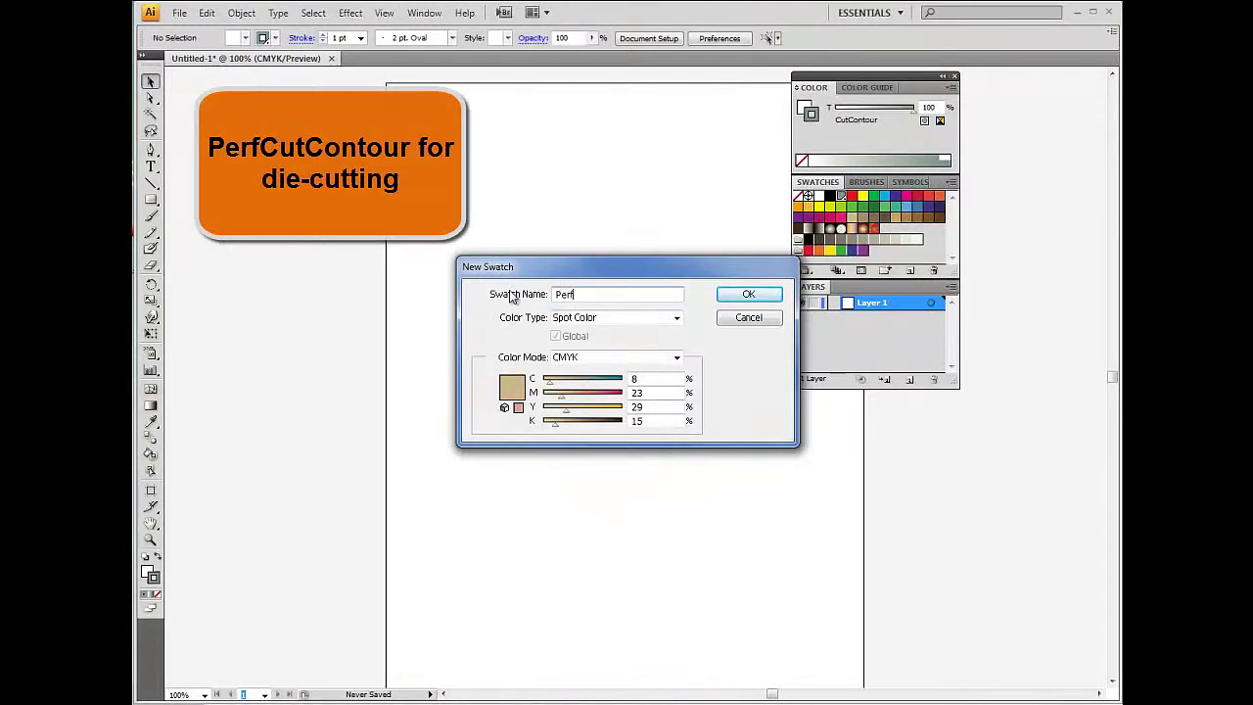
text(CutContour)
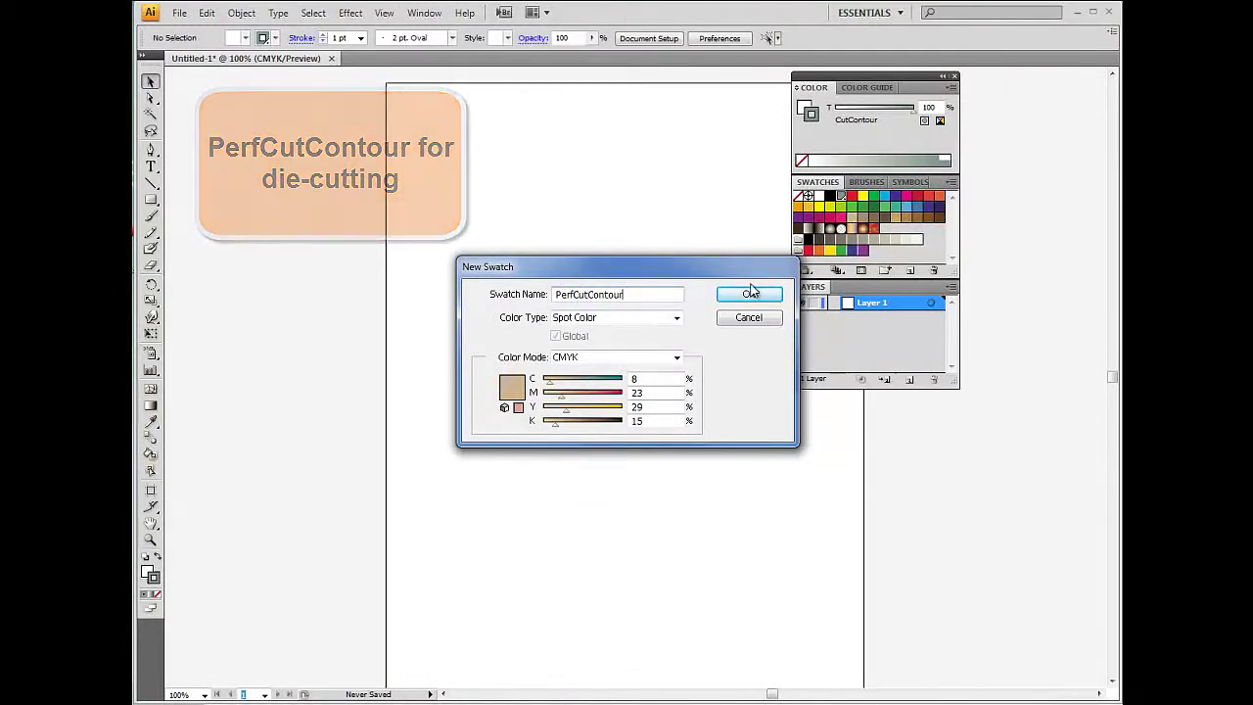
click(751, 293)
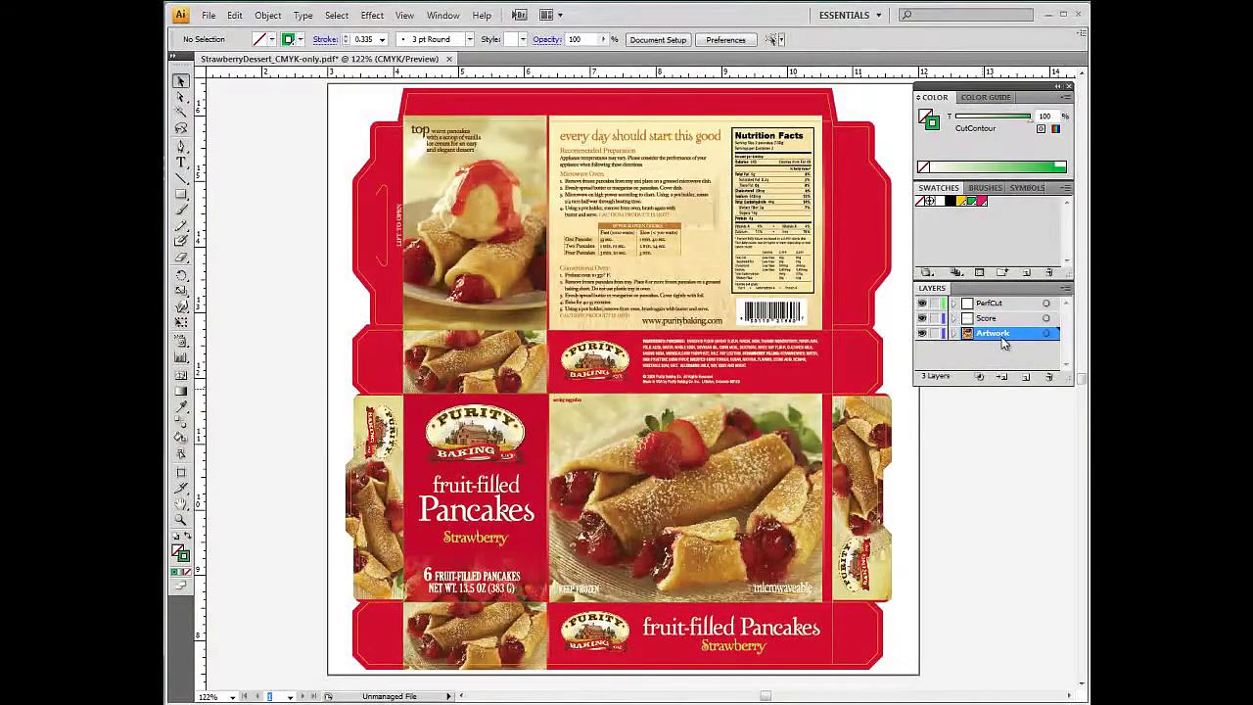
Select the Score layer and the PerfCut layer of the StrawberryDessert_CMYK-only.pdf carton in turn to identify them
click(997, 320)
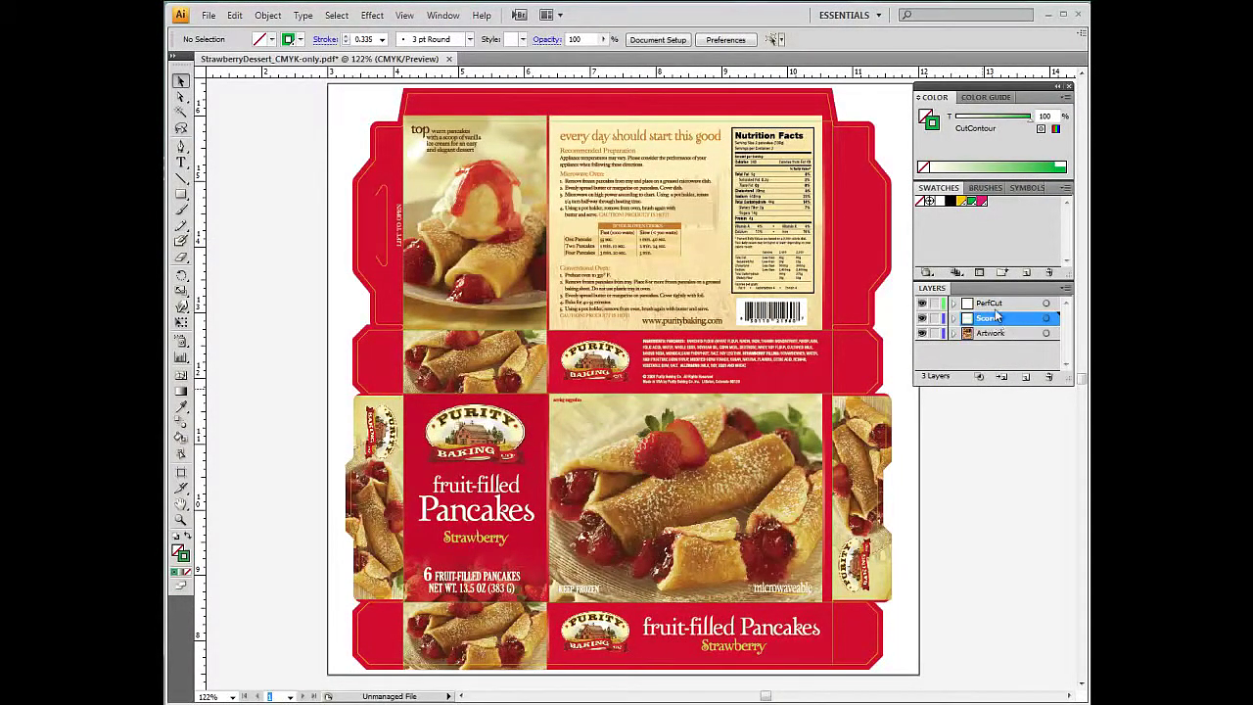
click(996, 306)
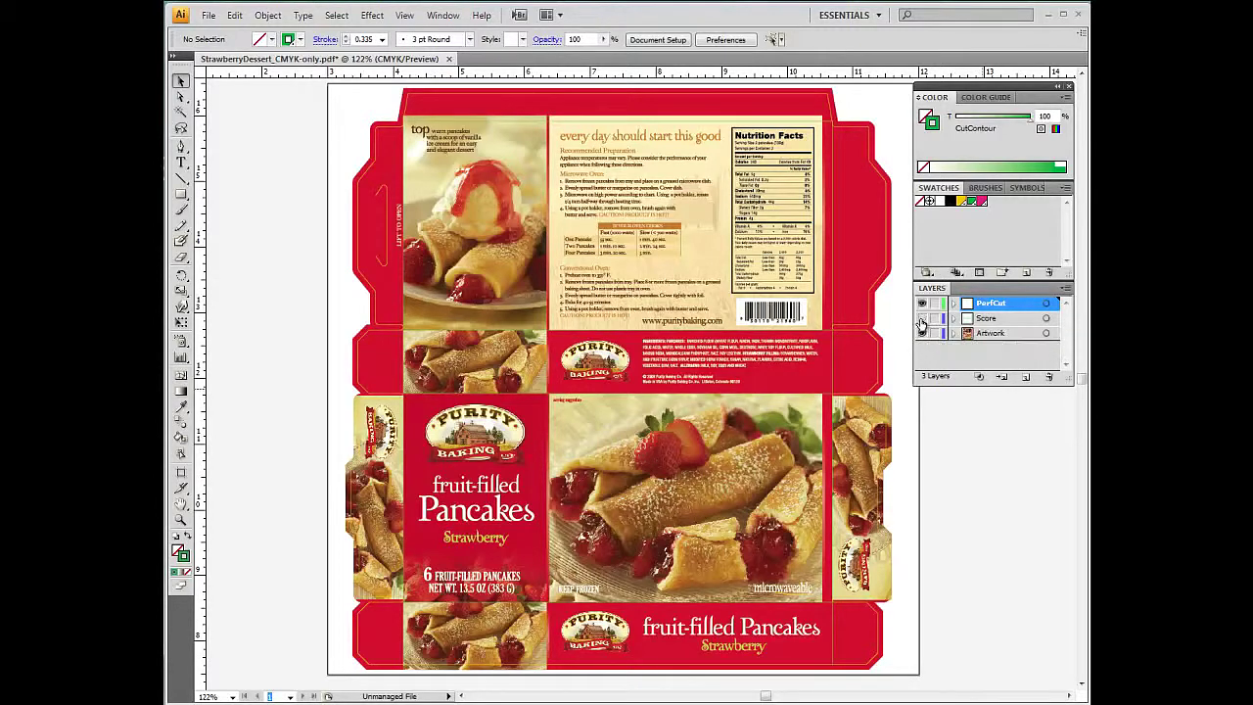
Hide the Score and Artwork layers and select the PerfCut layer's outline and tab paths to check their stroke color
click(921, 319)
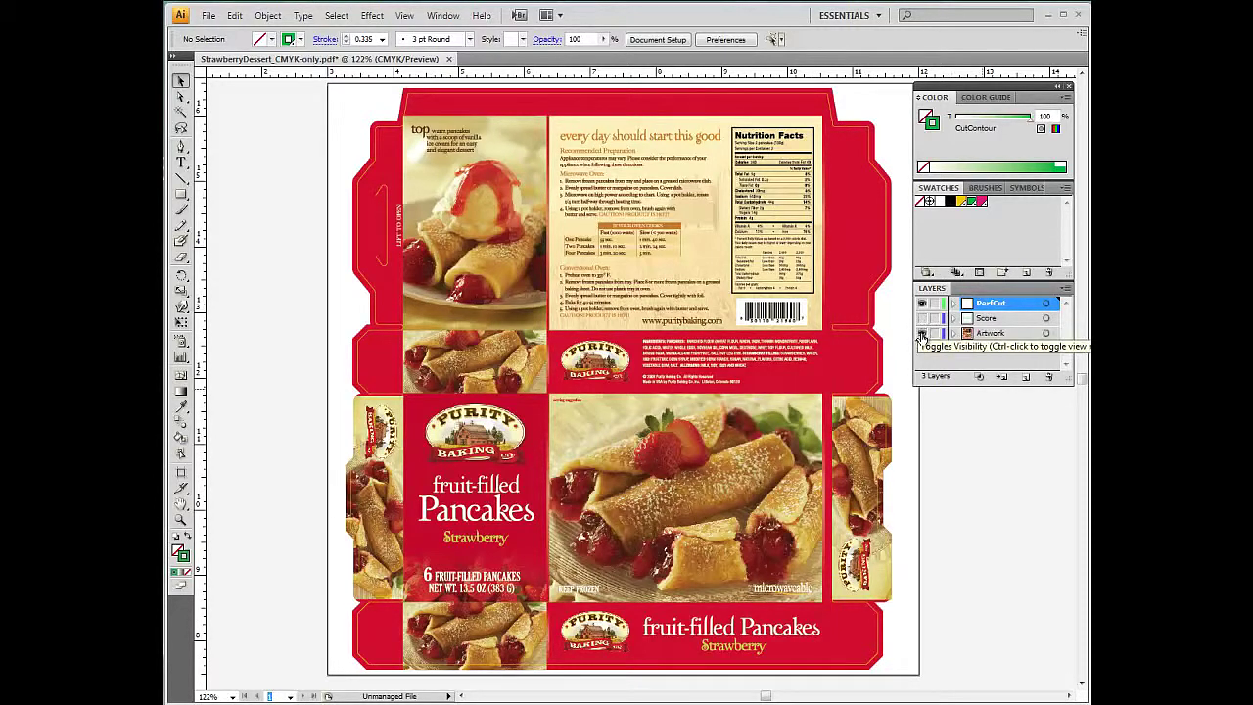
click(921, 334)
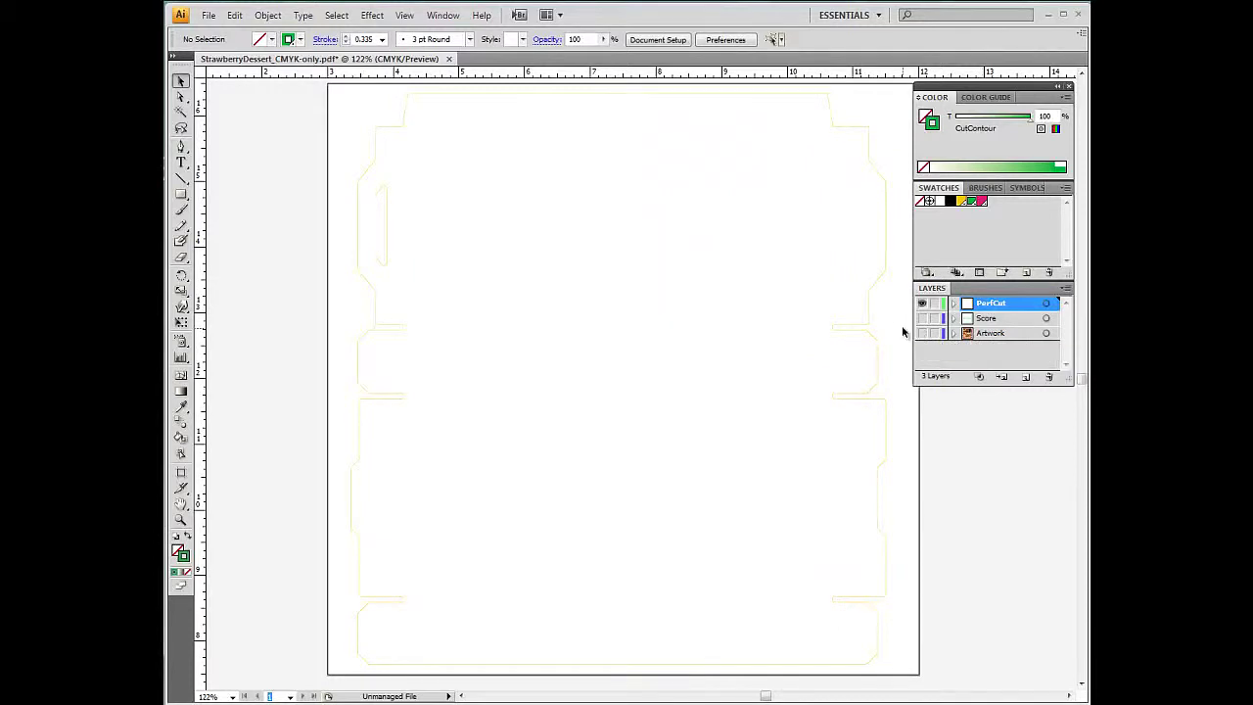
click(870, 323)
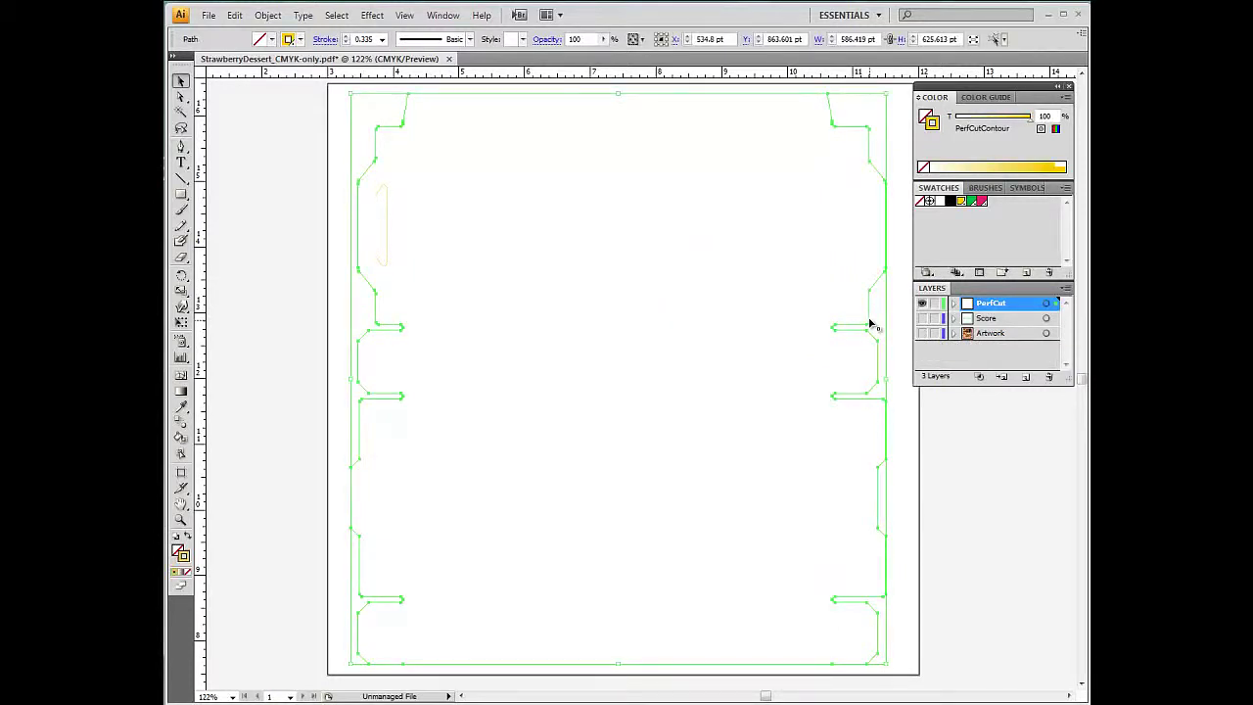
shift+click(387, 213)
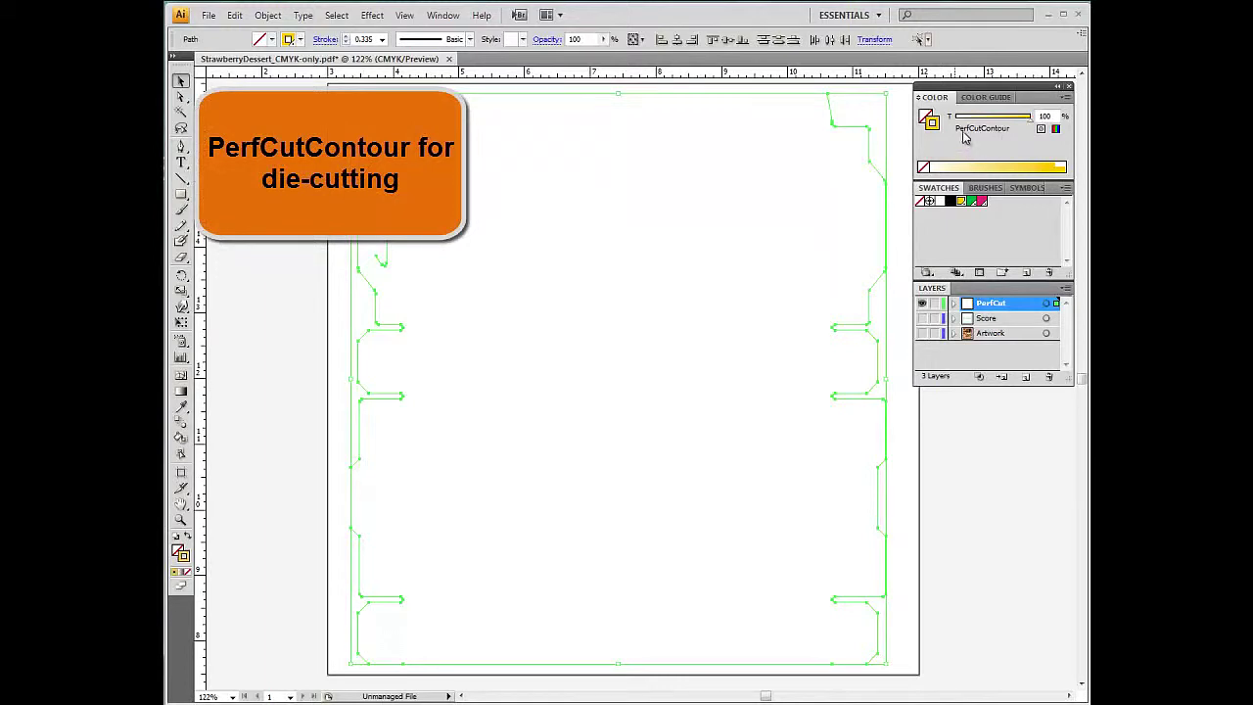
Show the Score layer instead of the PerfCut layer and select its crease lines to check their stroke color
click(922, 318)
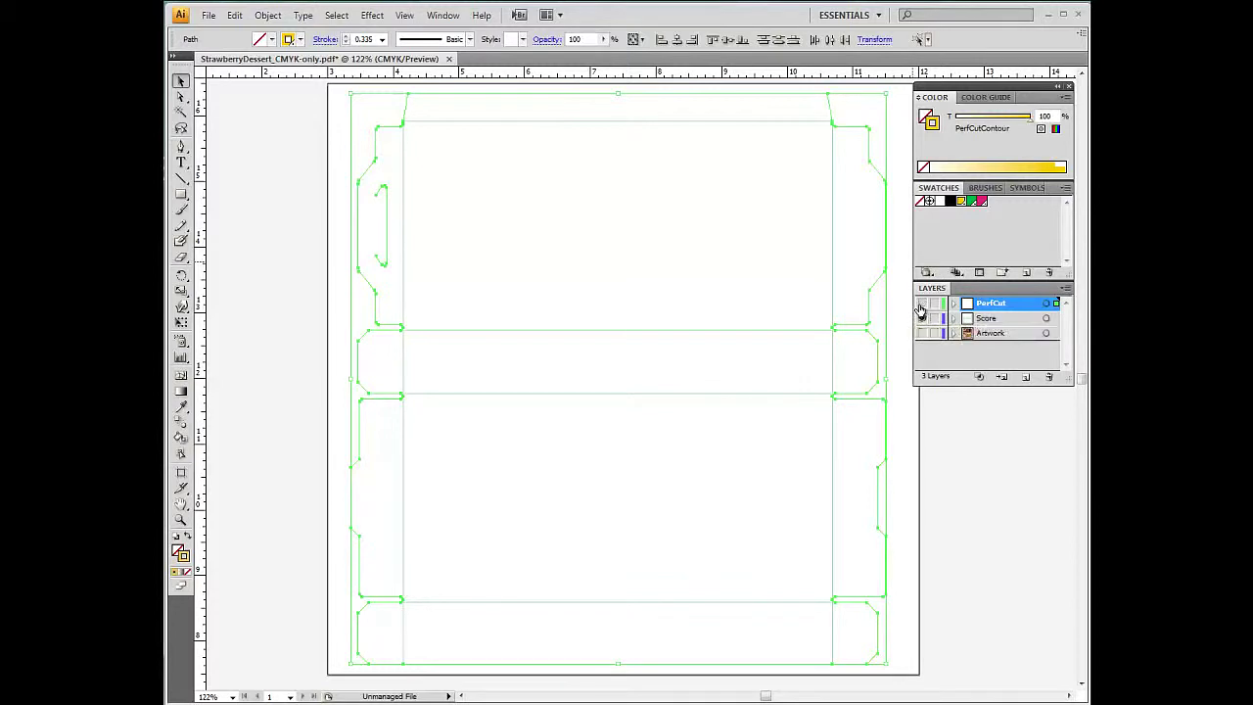
click(922, 304)
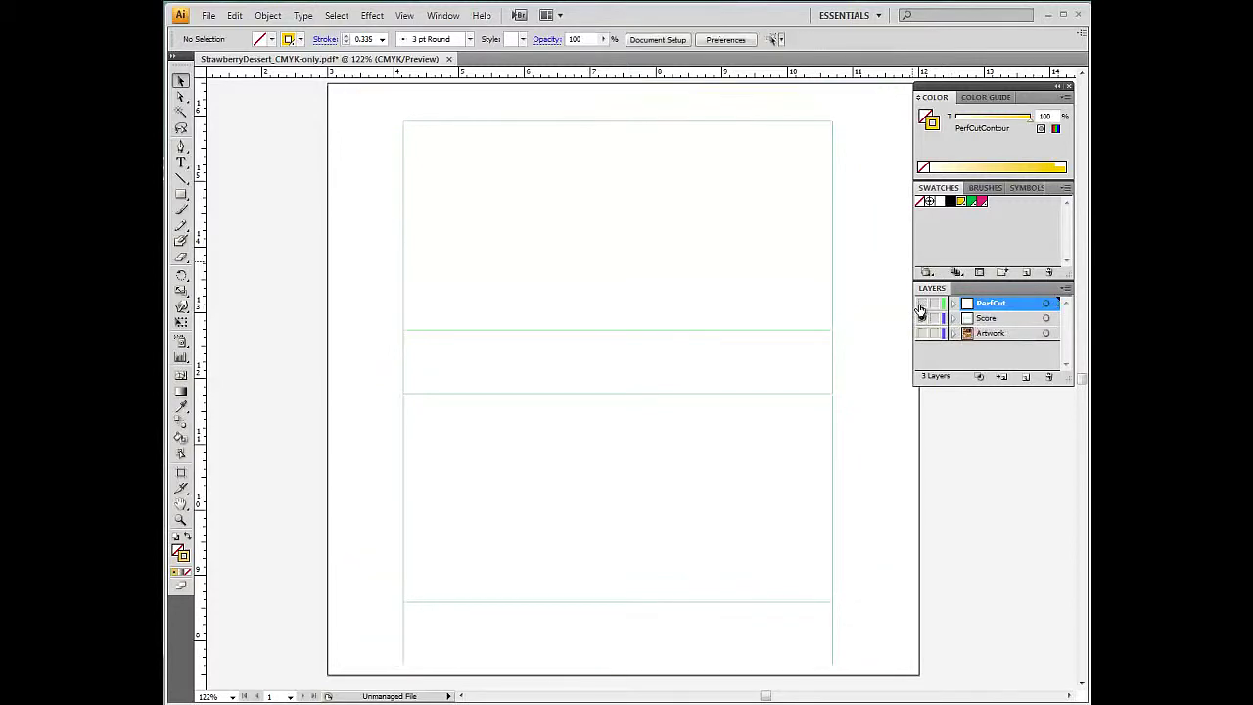
click(832, 302)
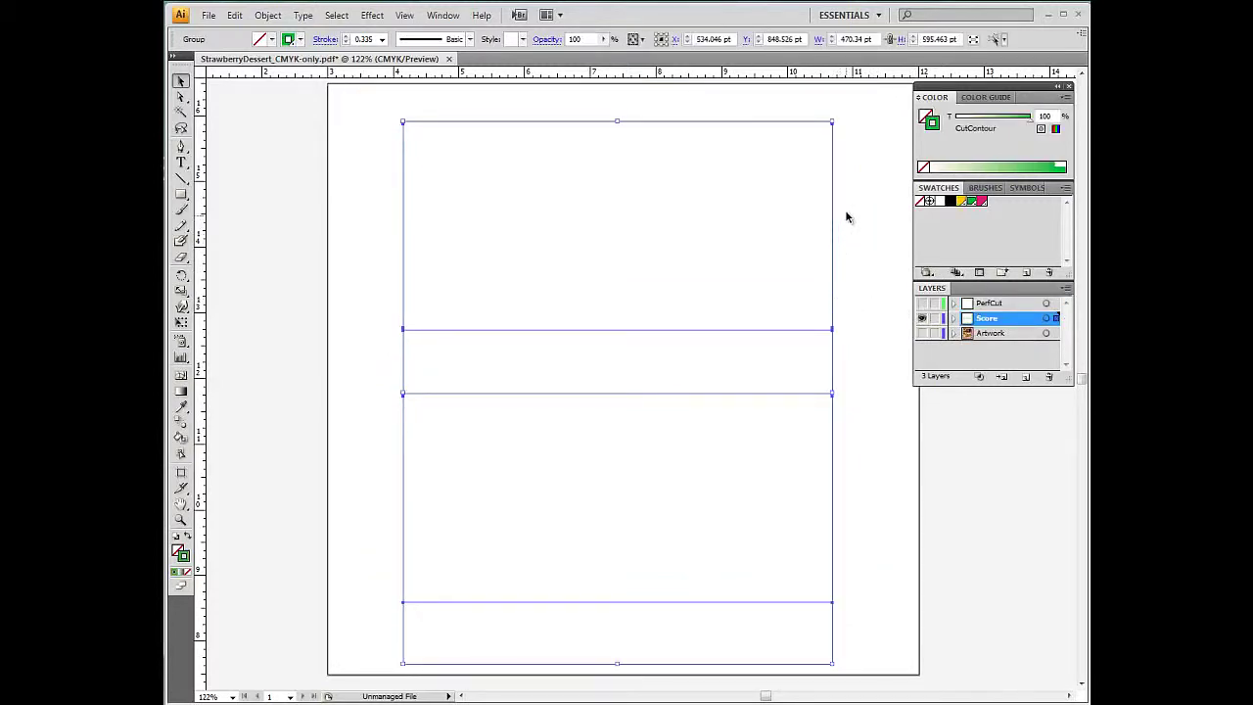
Leave only the Artwork layer visible, with the PerfCut and Score layers hidden
click(922, 319)
click(922, 334)
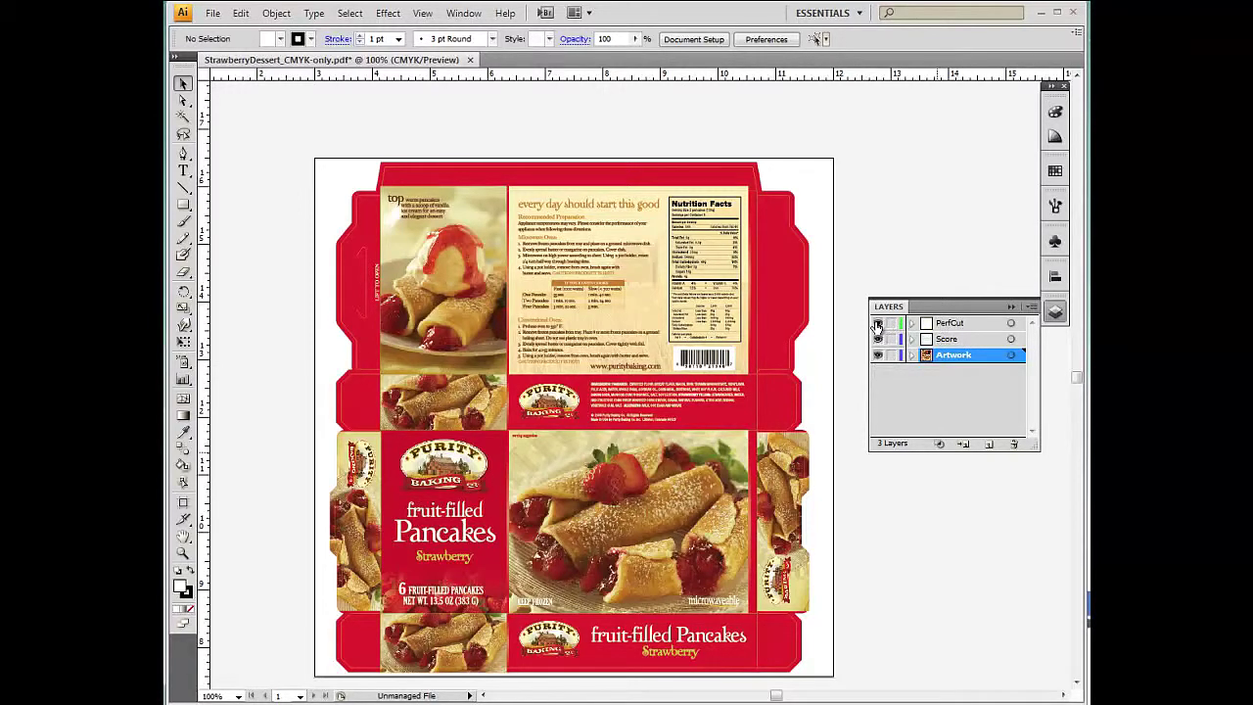
click(877, 323)
click(877, 338)
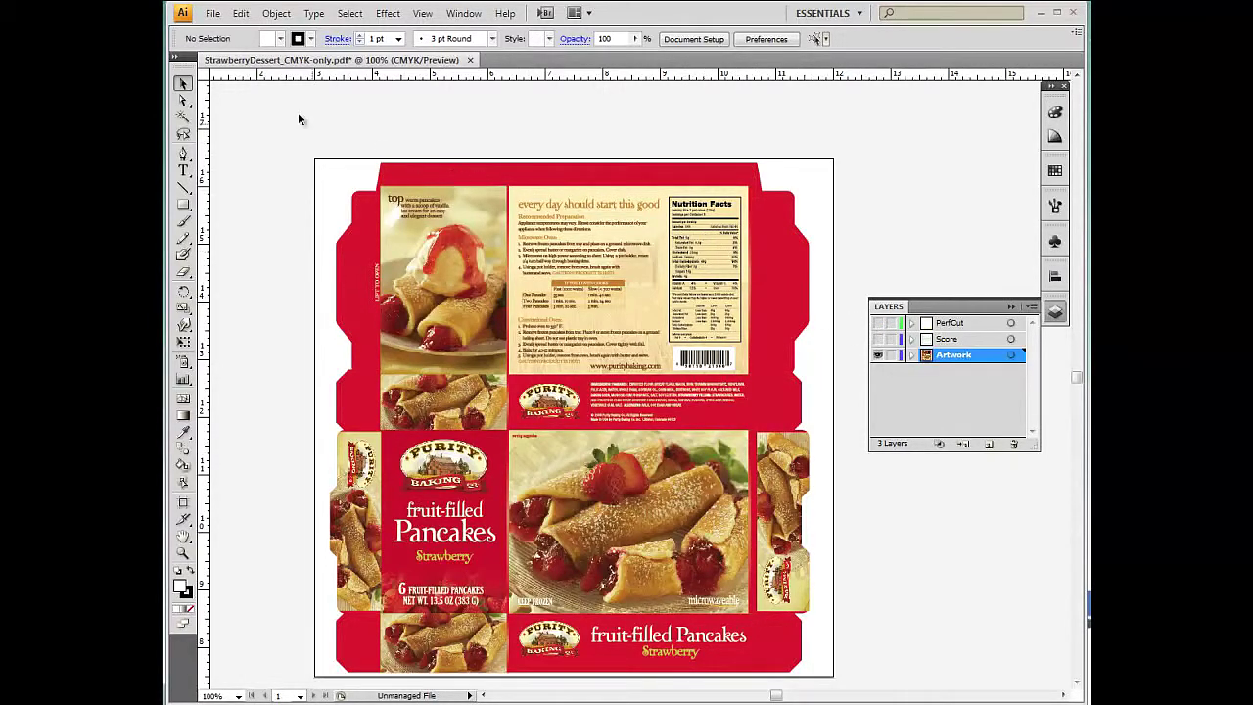
Save the artwork-only layout to the desktop as the Adobe PDF StrawberryDessert_CMYK-only.pdf and select that file on the desktop
click(213, 14)
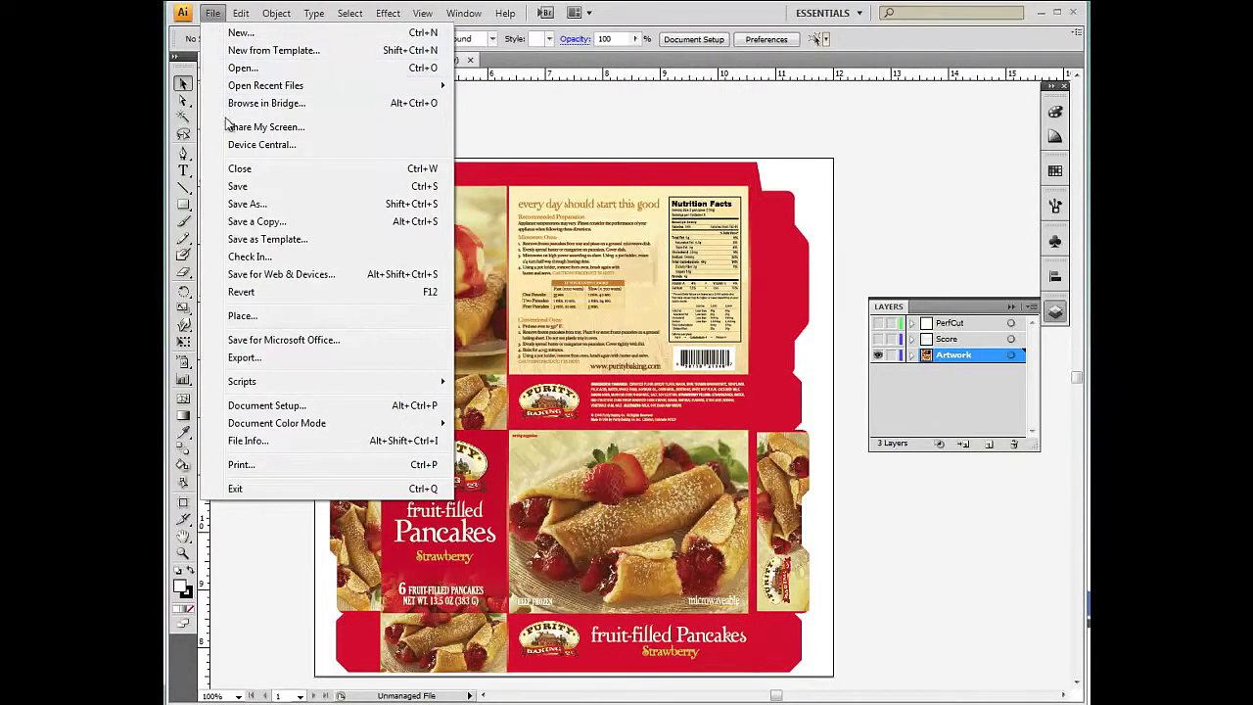
click(238, 203)
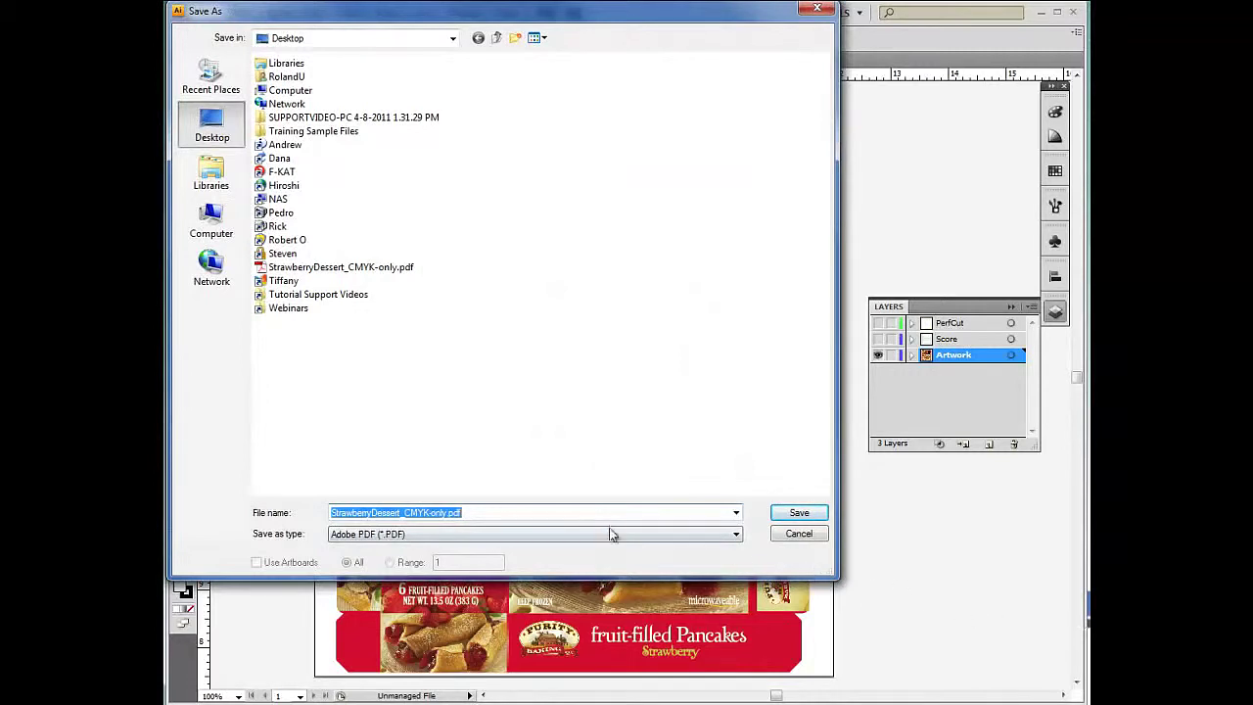
click(580, 512)
double_click(442, 511)
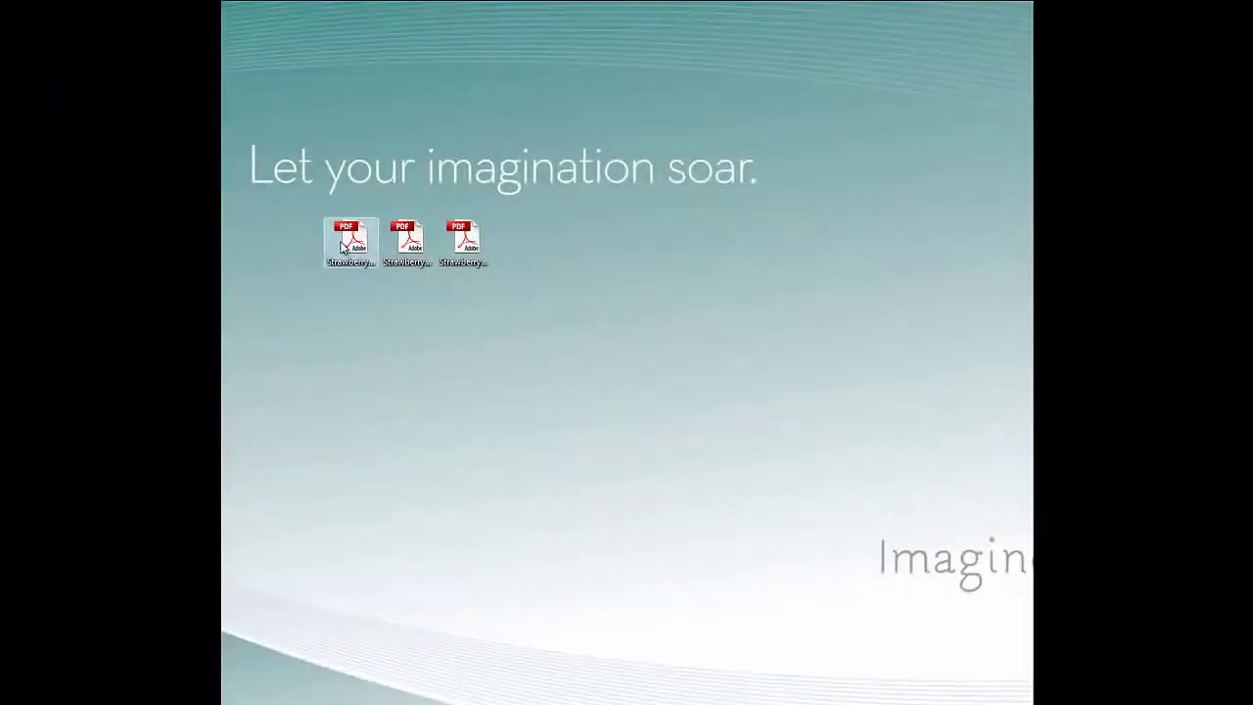
click(342, 247)
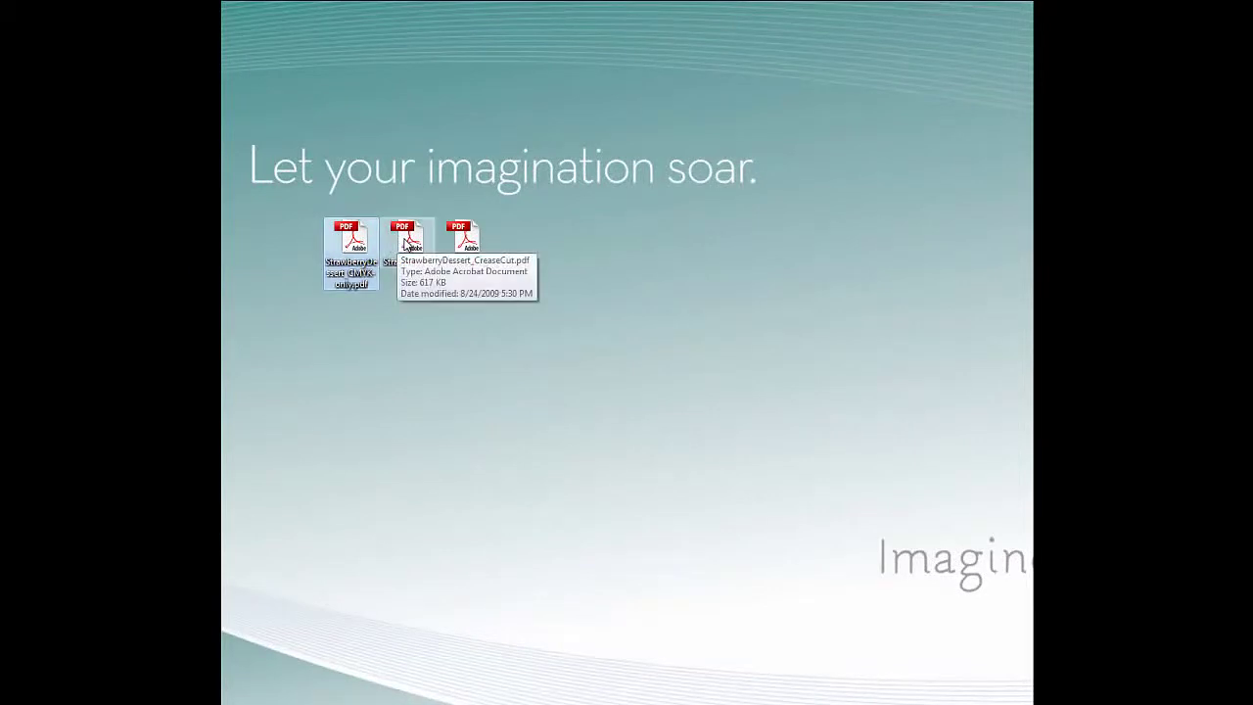
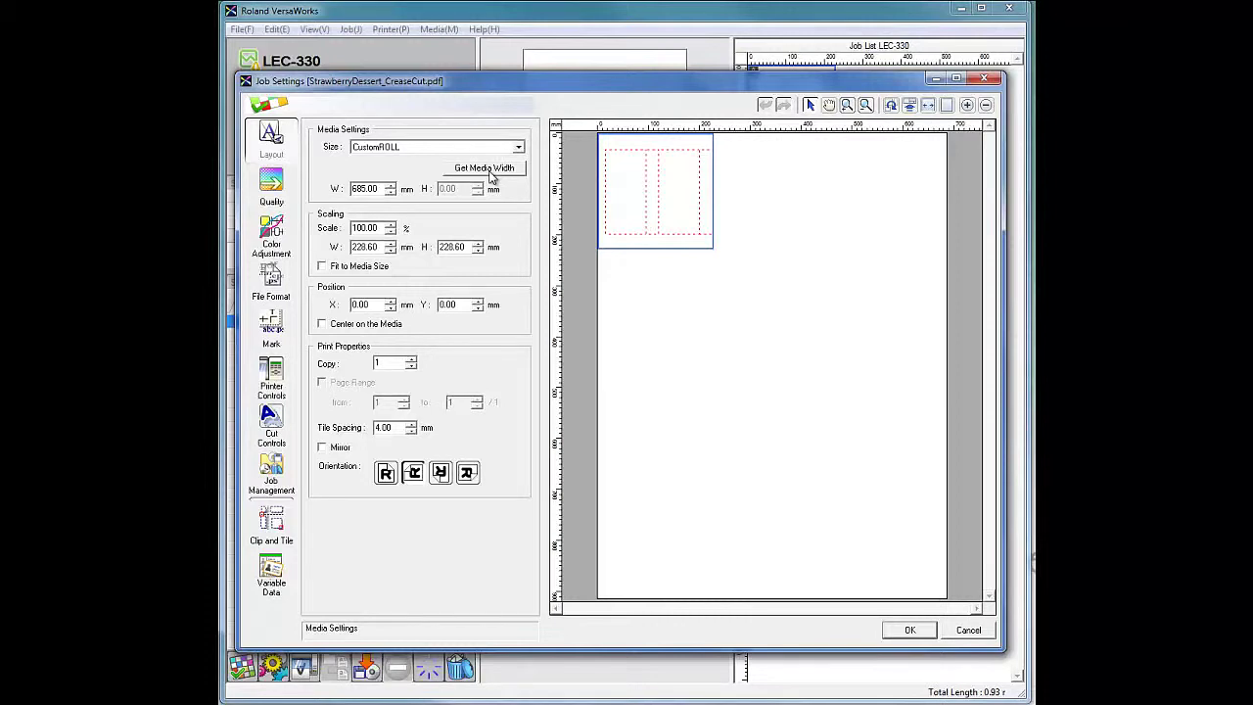
In Roland VersaWorks, get the media width for the StrawberryDessert_CreaseCut.pdf job and set it to Cut Only with Return to Origin After Cut
click(489, 172)
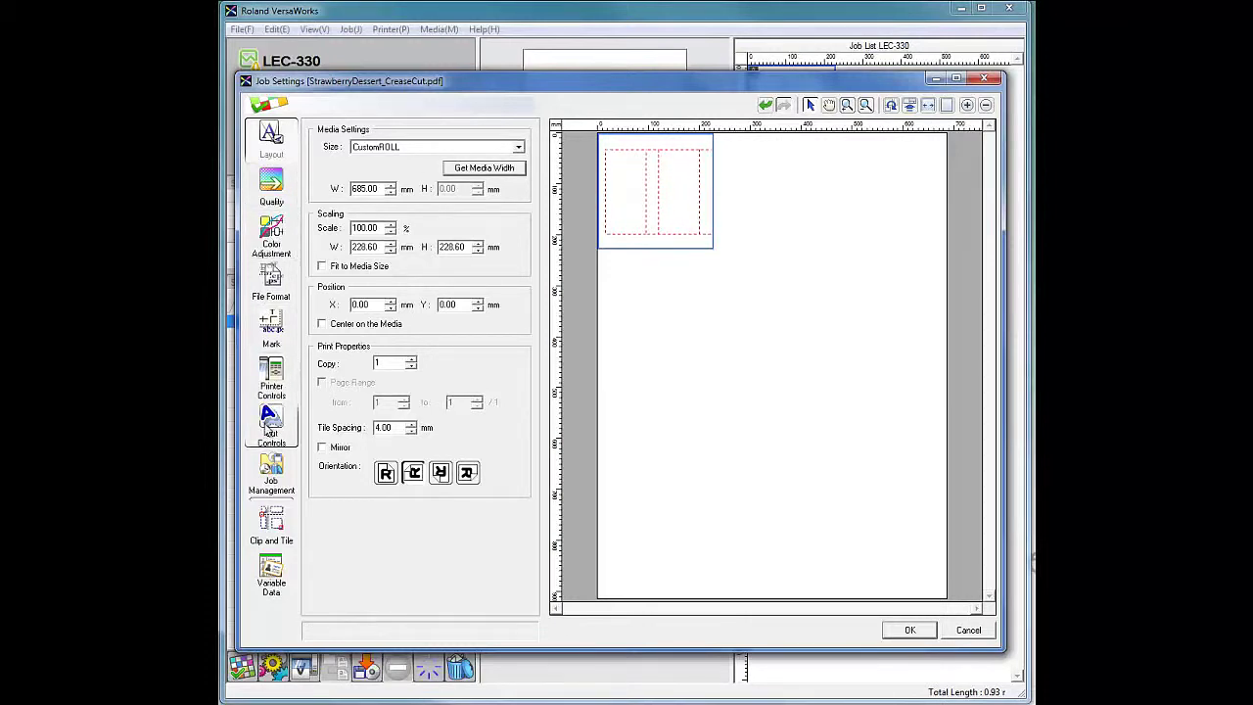
click(267, 426)
click(459, 145)
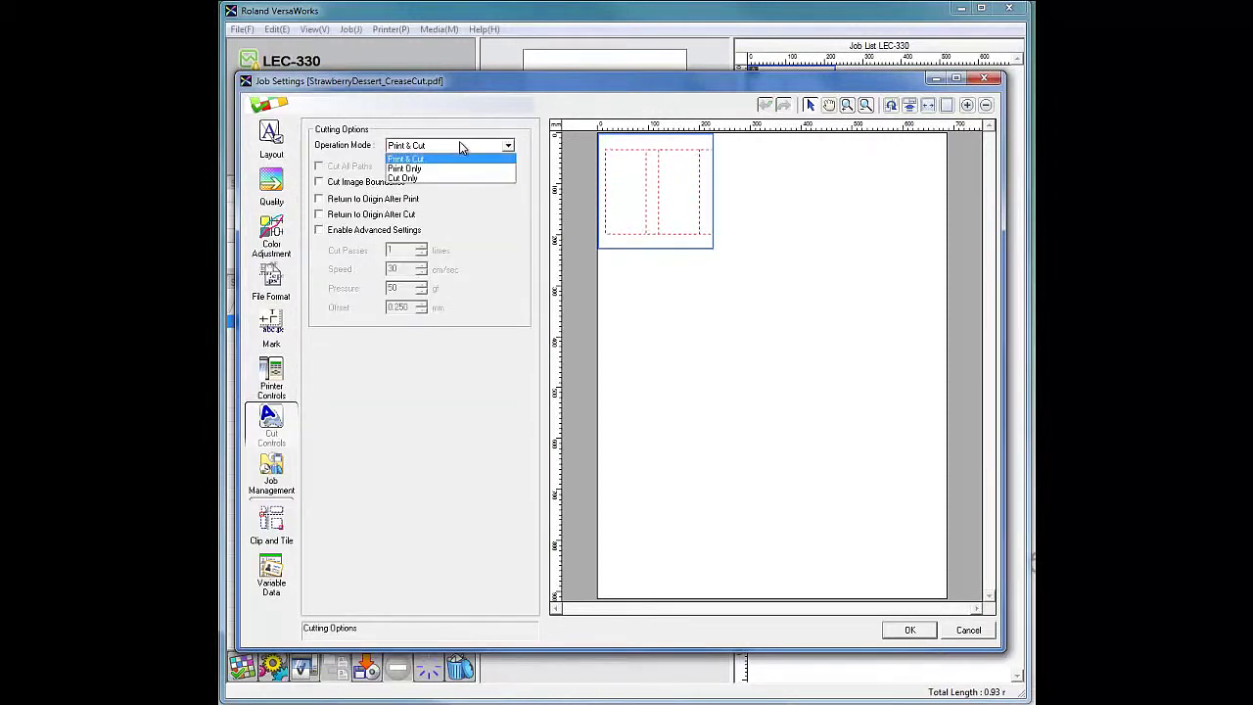
click(443, 179)
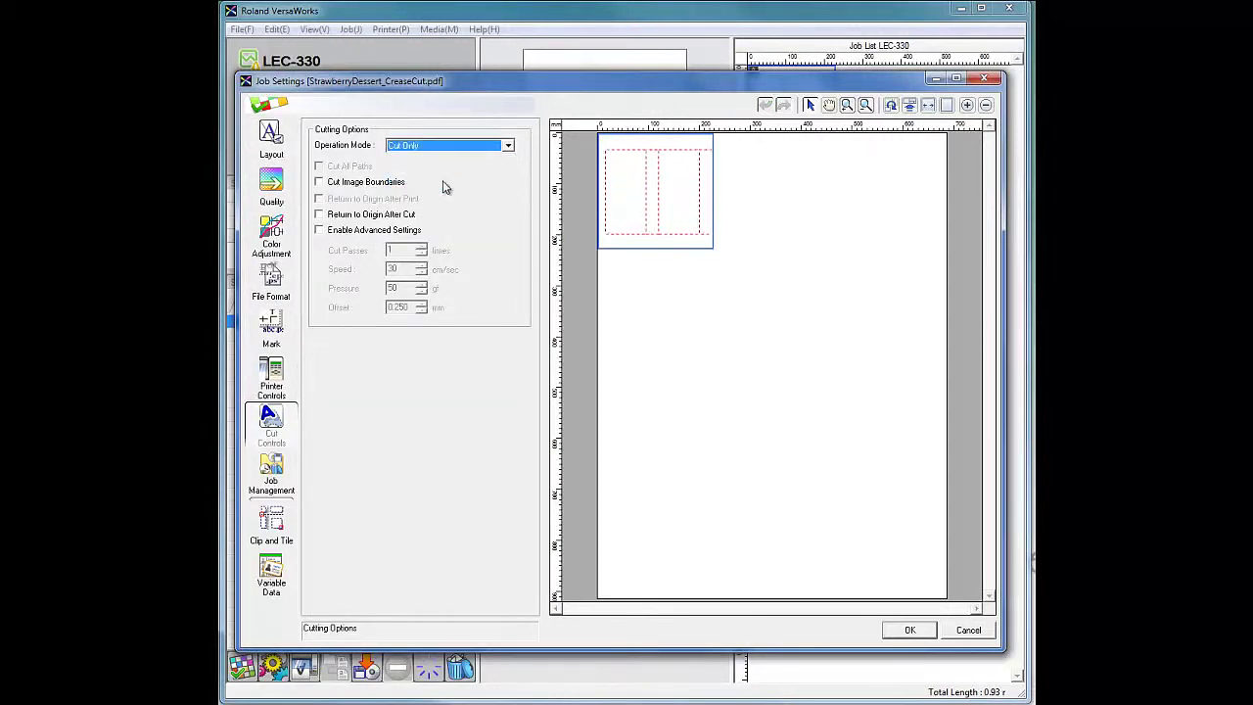
click(326, 217)
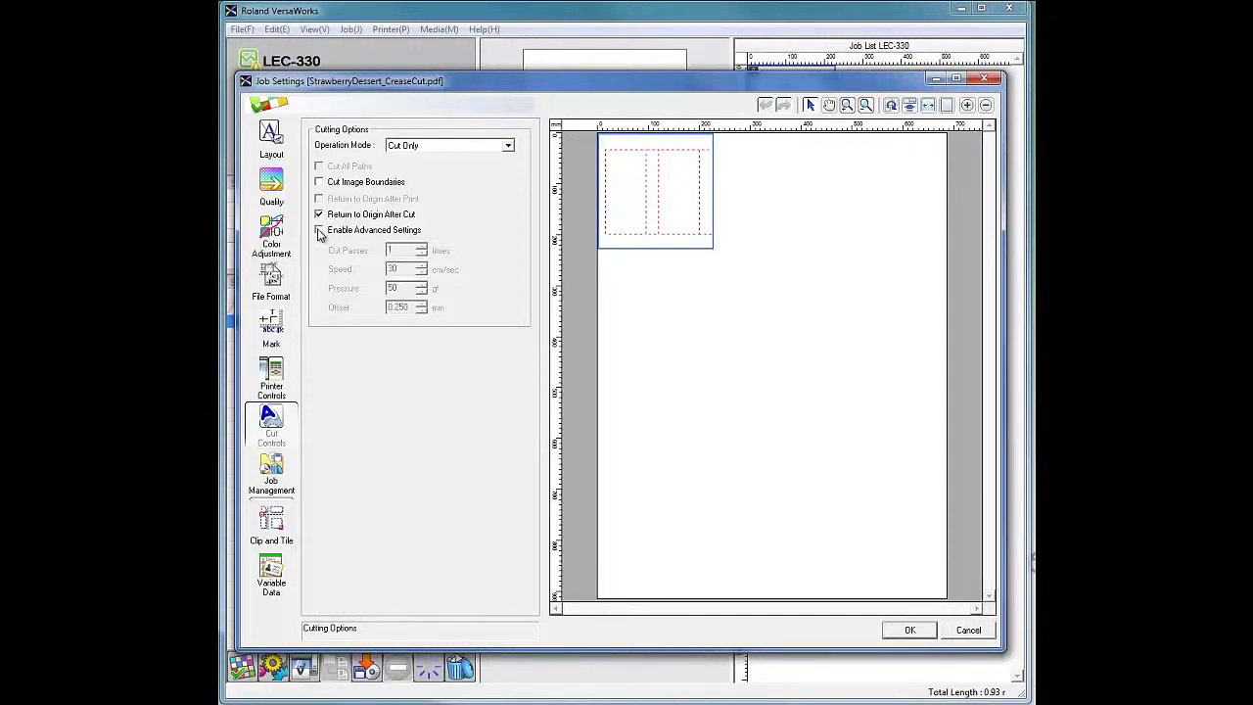
Enable the advanced cut settings with speed 5 cm/sec, pressure 300 gf and offset 0 mm, and apply the crease job's settings
click(319, 231)
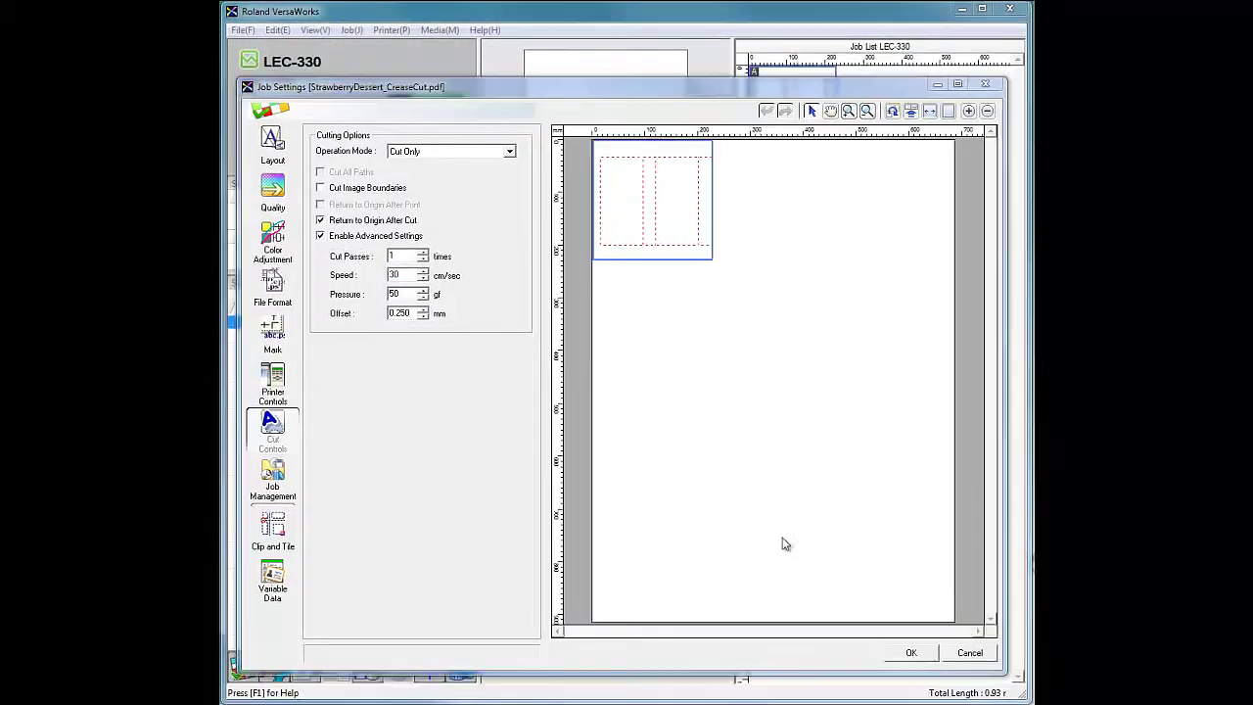
click(404, 254)
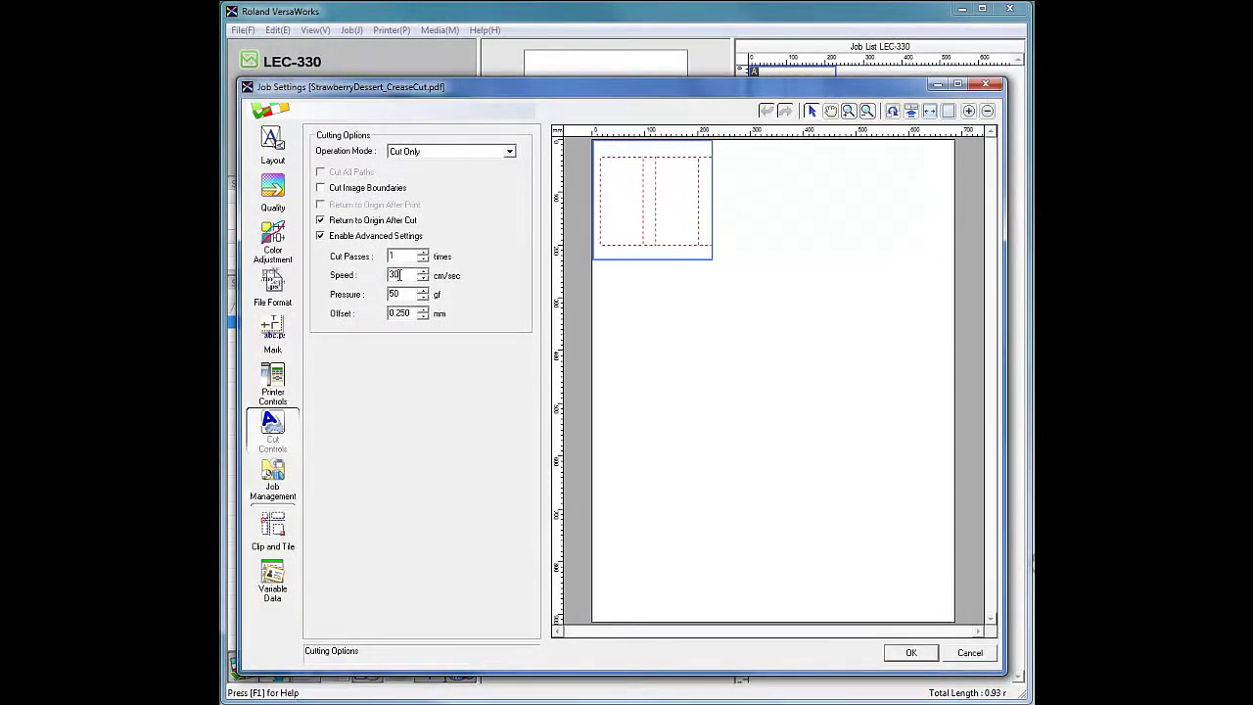
double_click(398, 274)
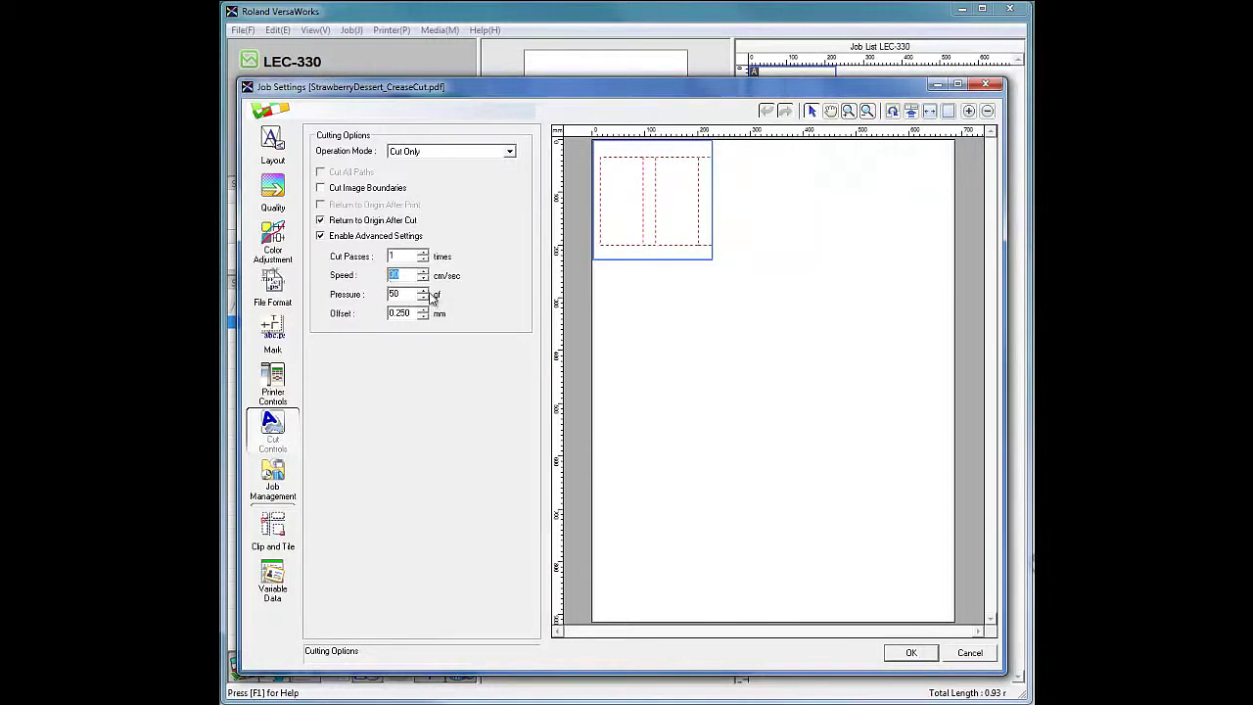
text(5)
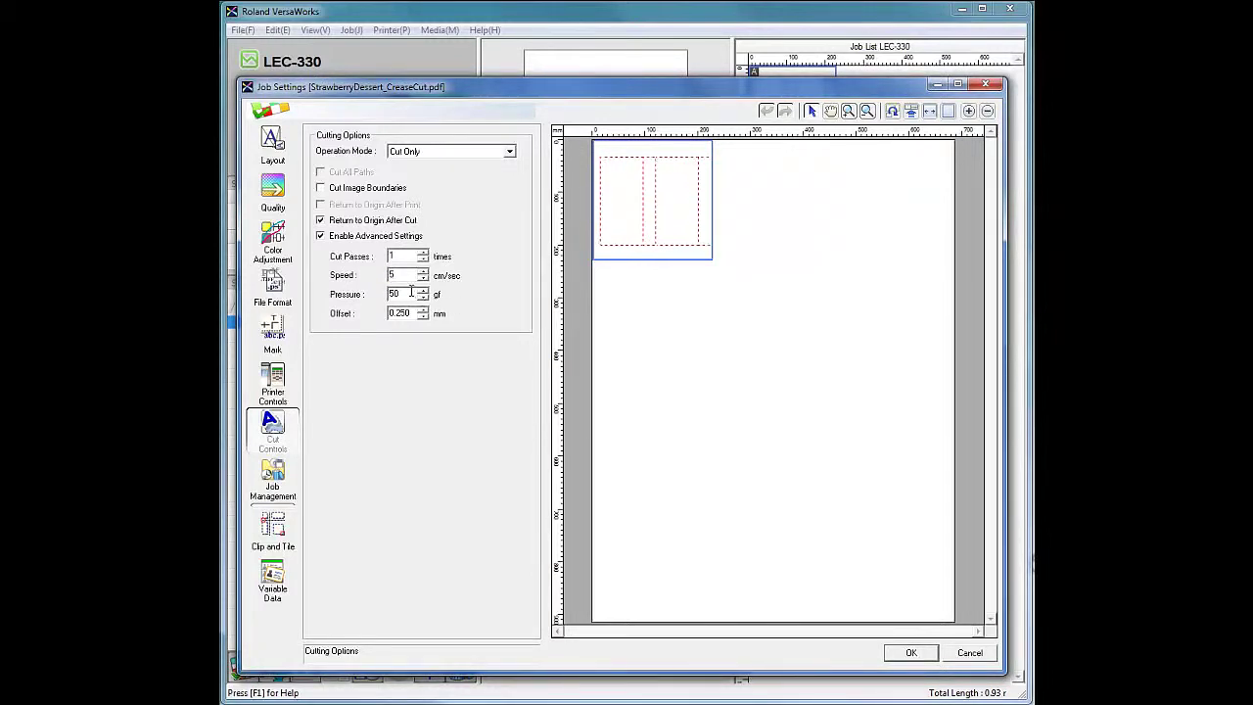
double_click(396, 293)
text(300)
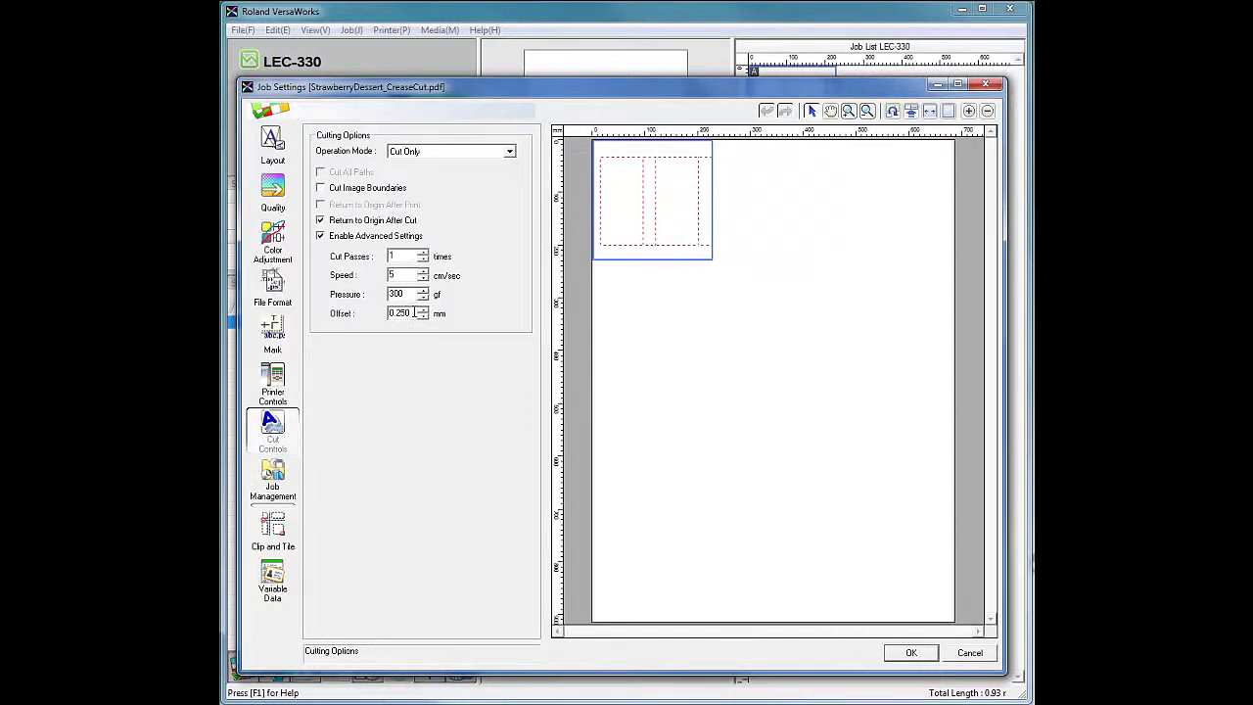
drag(416, 312, 370, 313)
text(0)
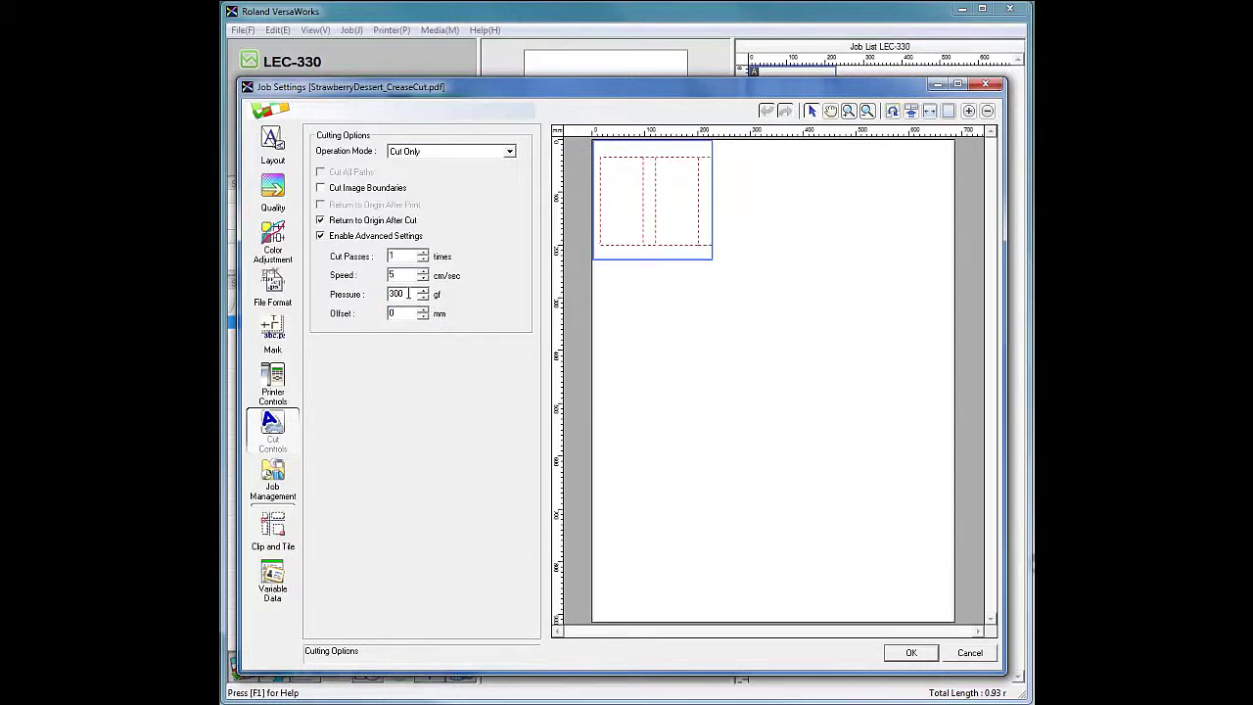
click(407, 293)
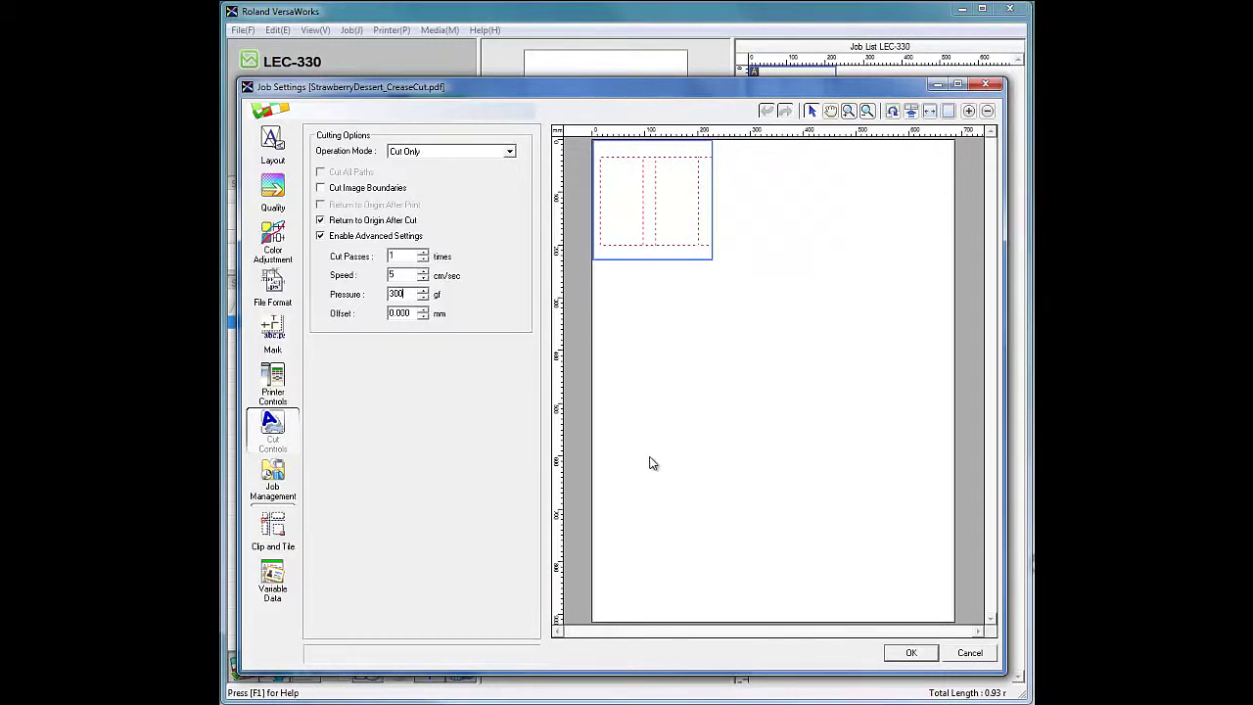
click(913, 654)
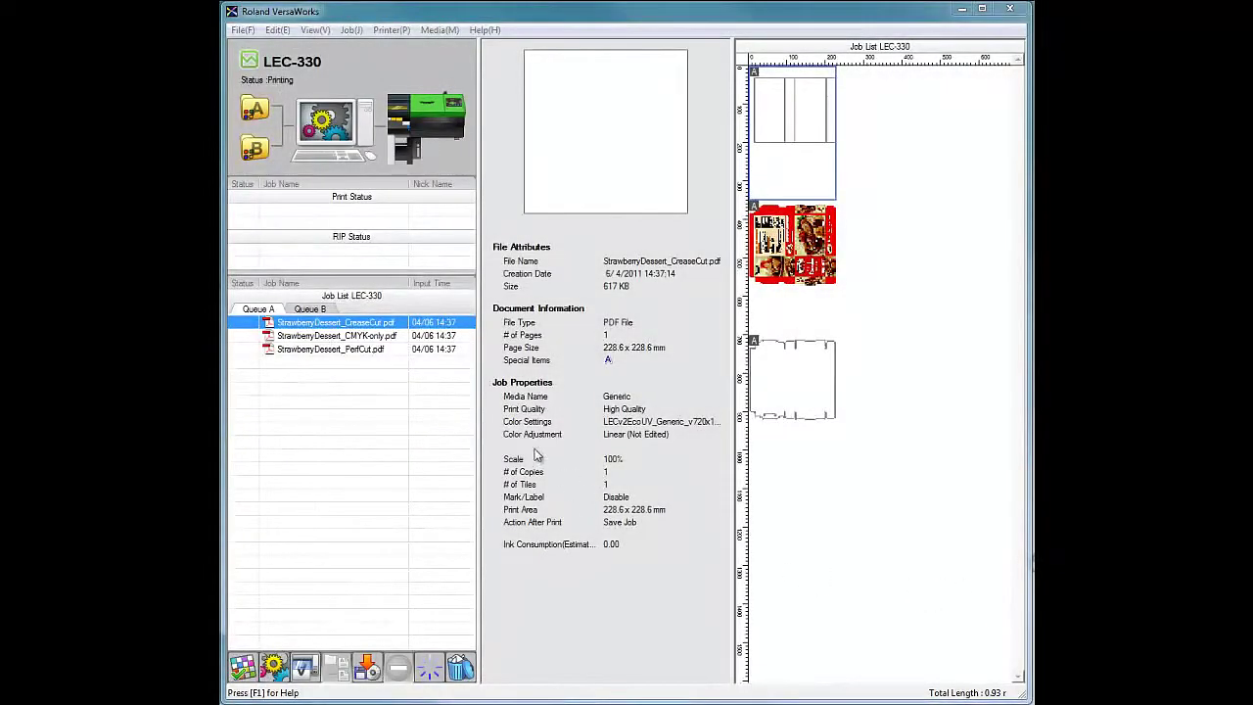
Open the job settings of StrawberryDessert_CMYK-only.pdf and get the media width from the printer
click(446, 337)
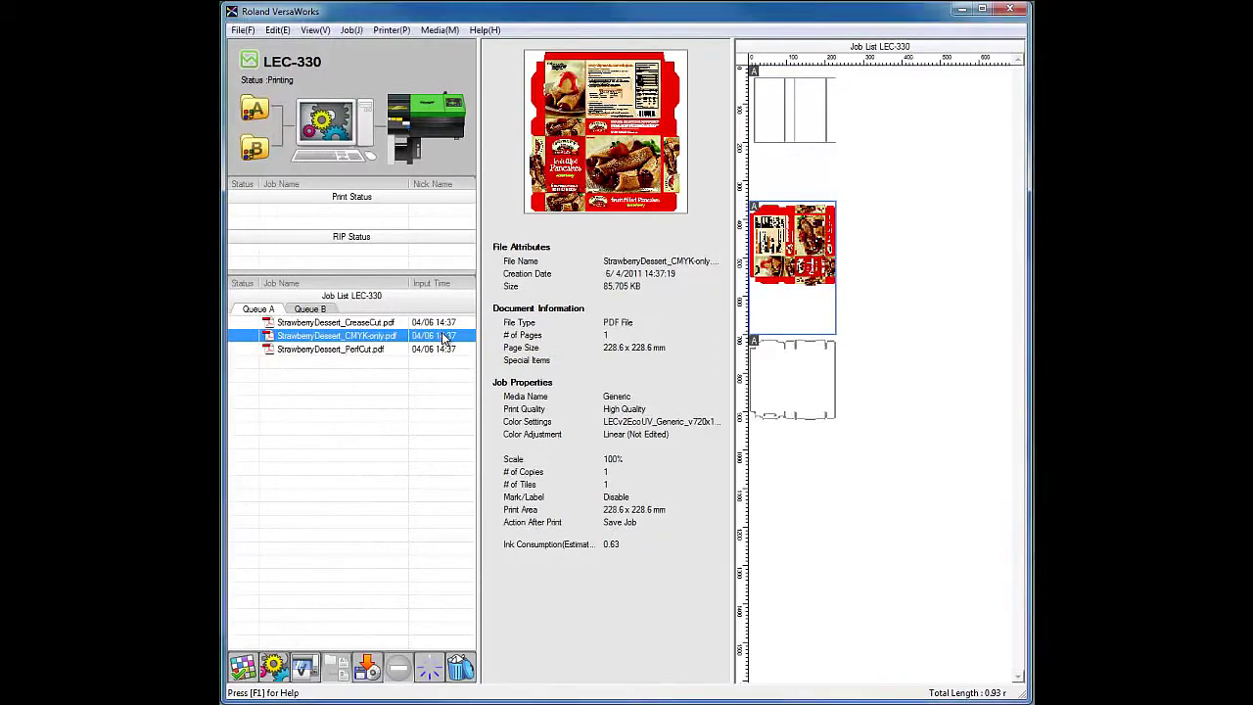
double_click(446, 336)
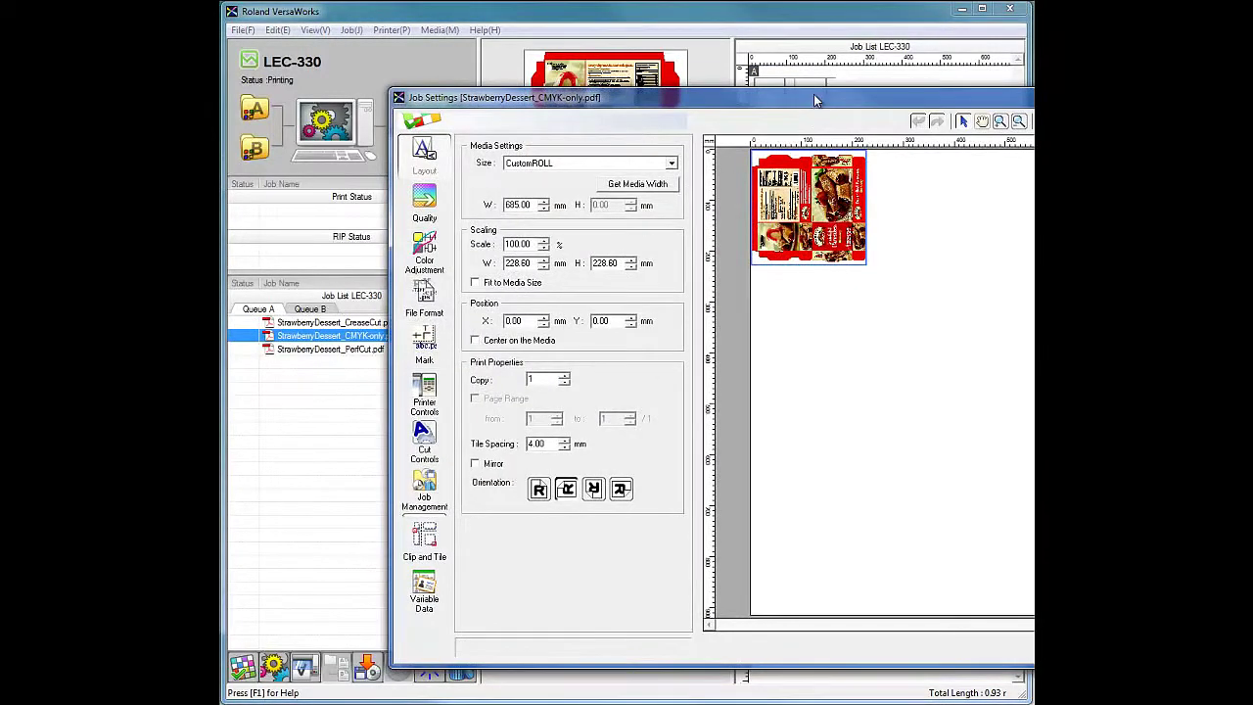
drag(813, 94, 673, 82)
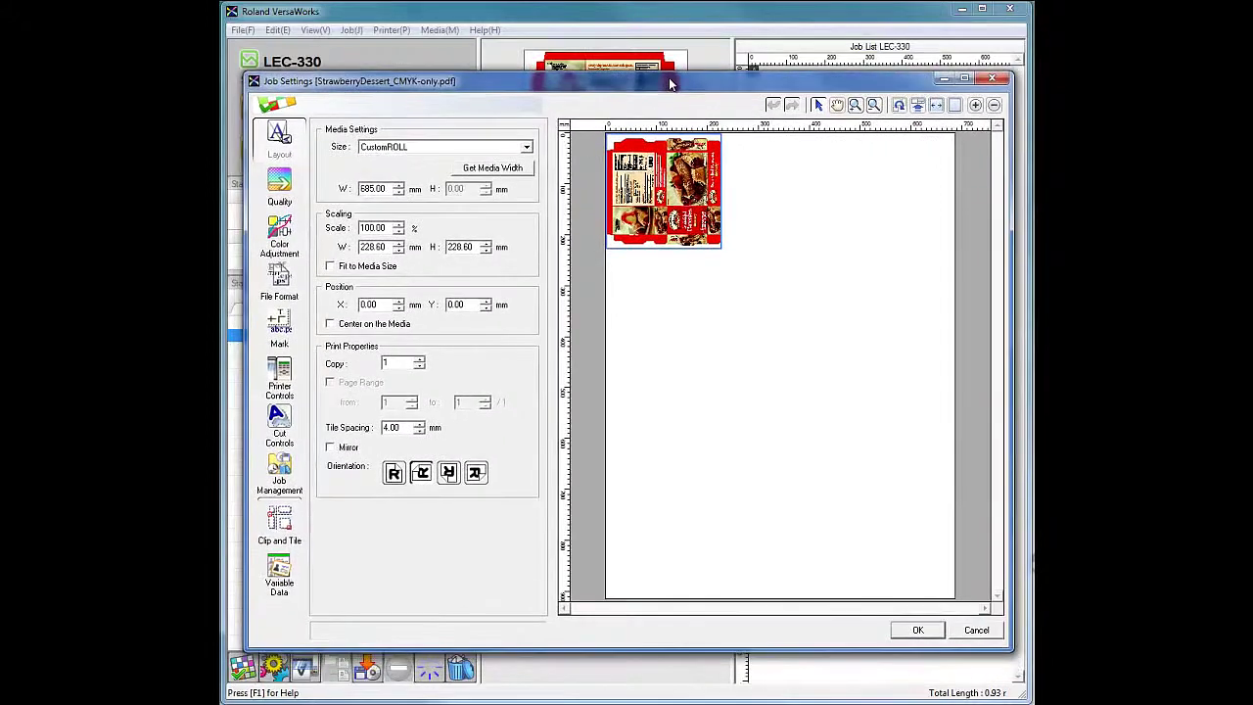
click(491, 173)
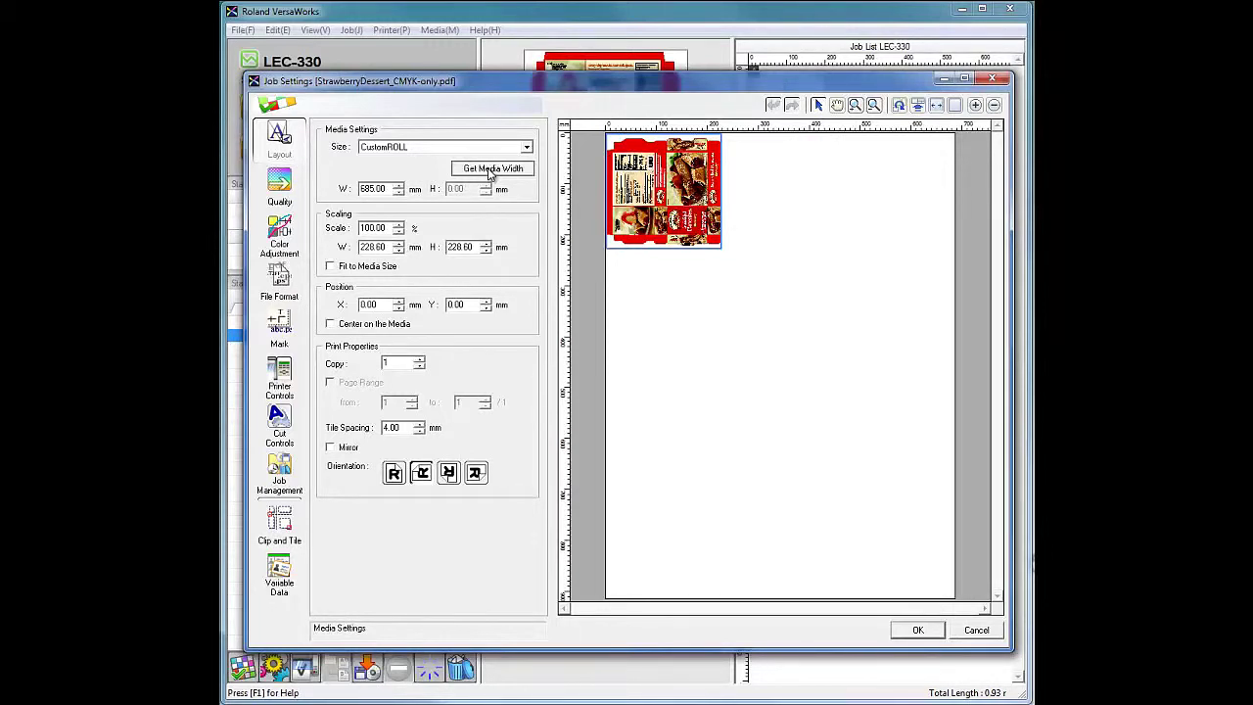
click(491, 173)
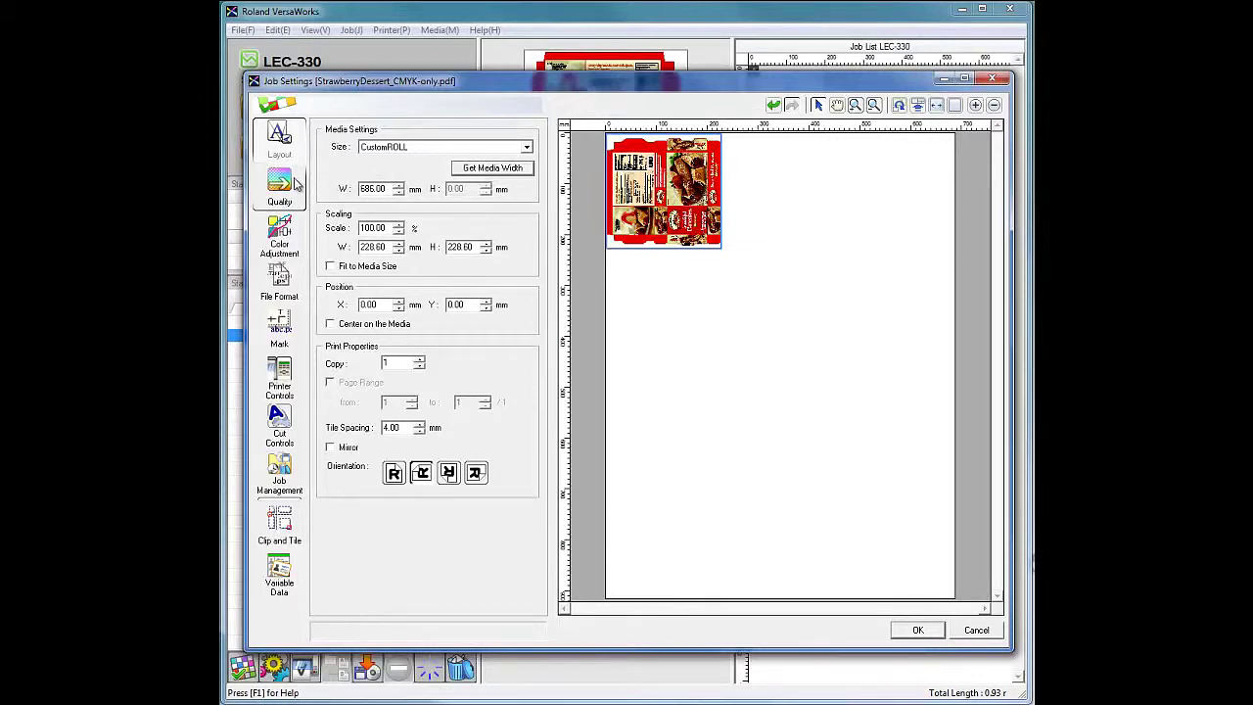
Set the CMYK-only job's print quality settings to the Generic media type and the CMYK(v) +PASS mode
click(284, 185)
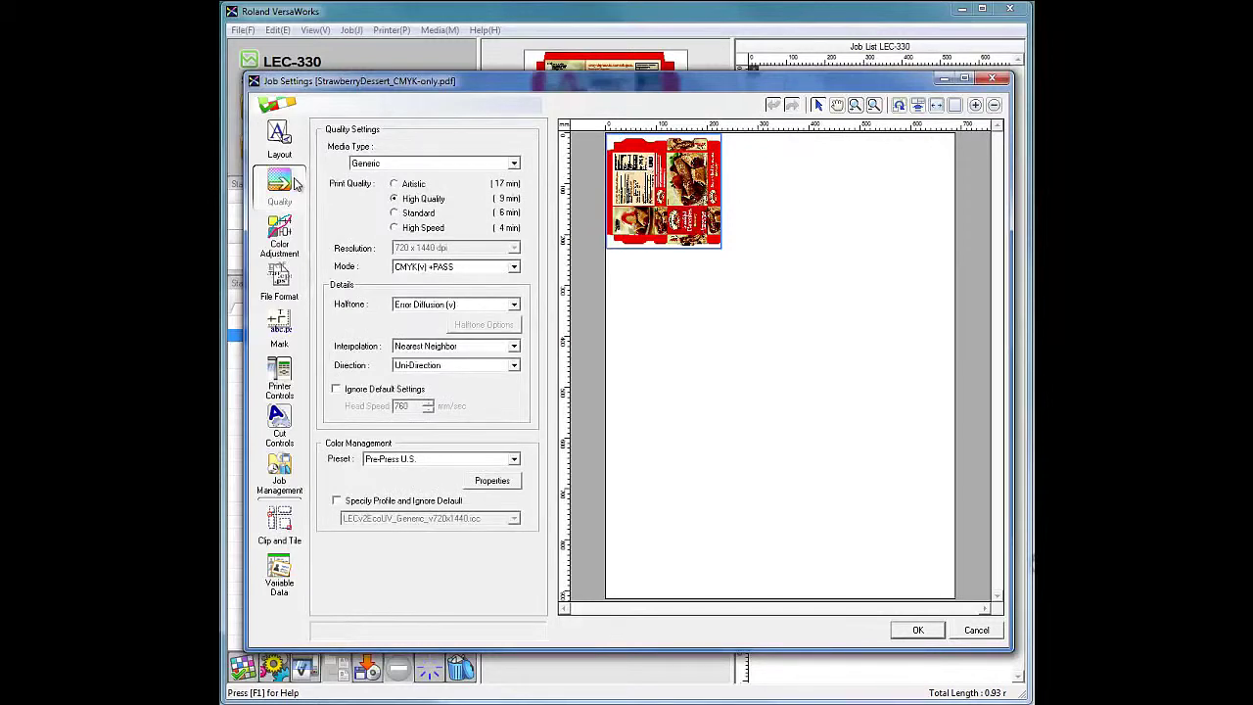
click(400, 165)
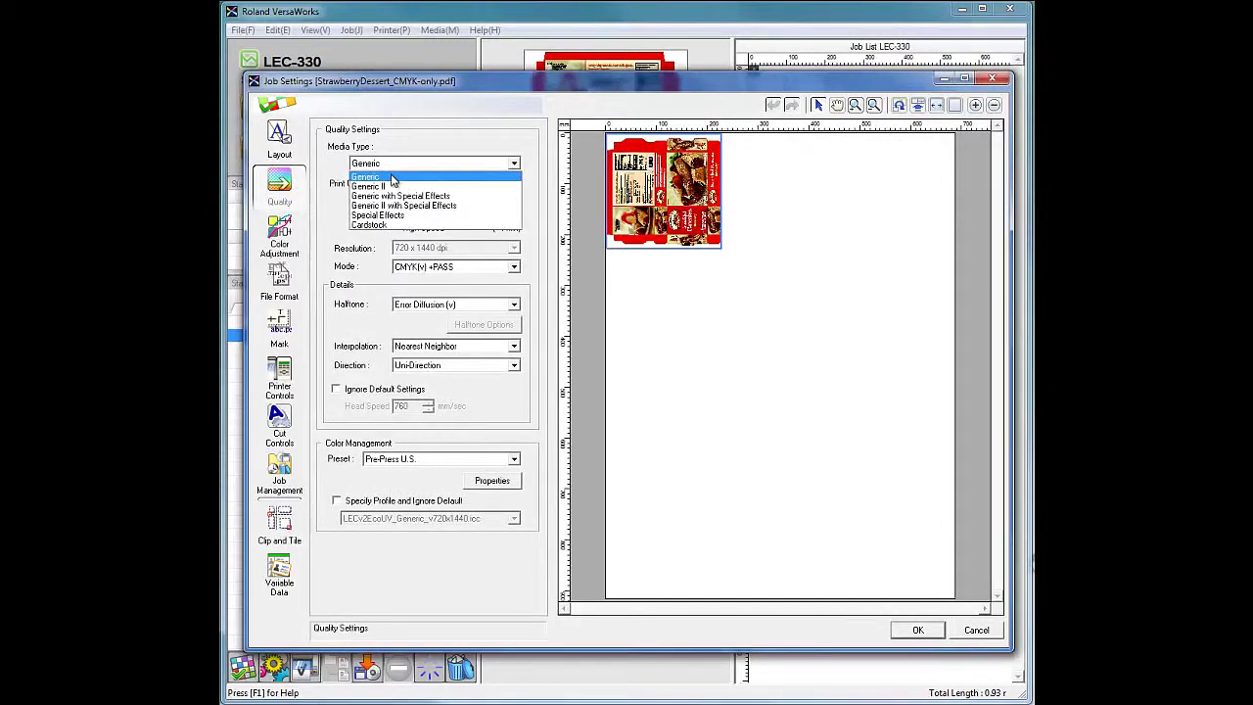
click(393, 177)
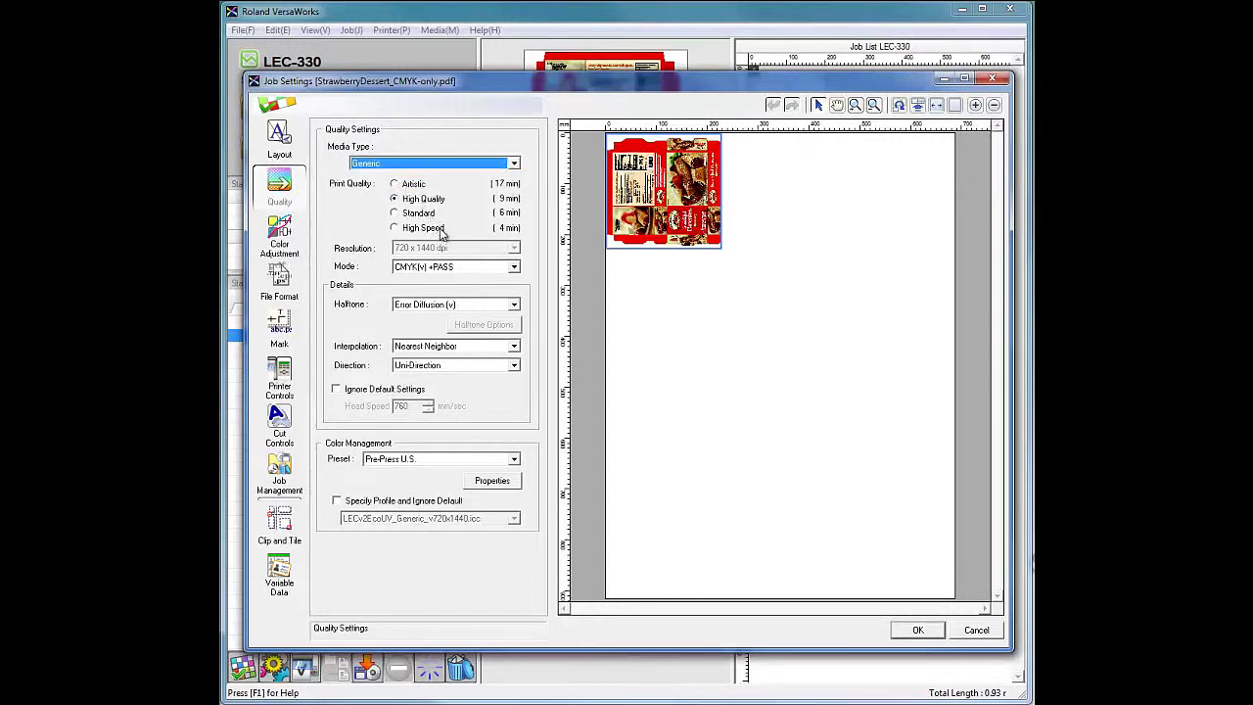
click(468, 266)
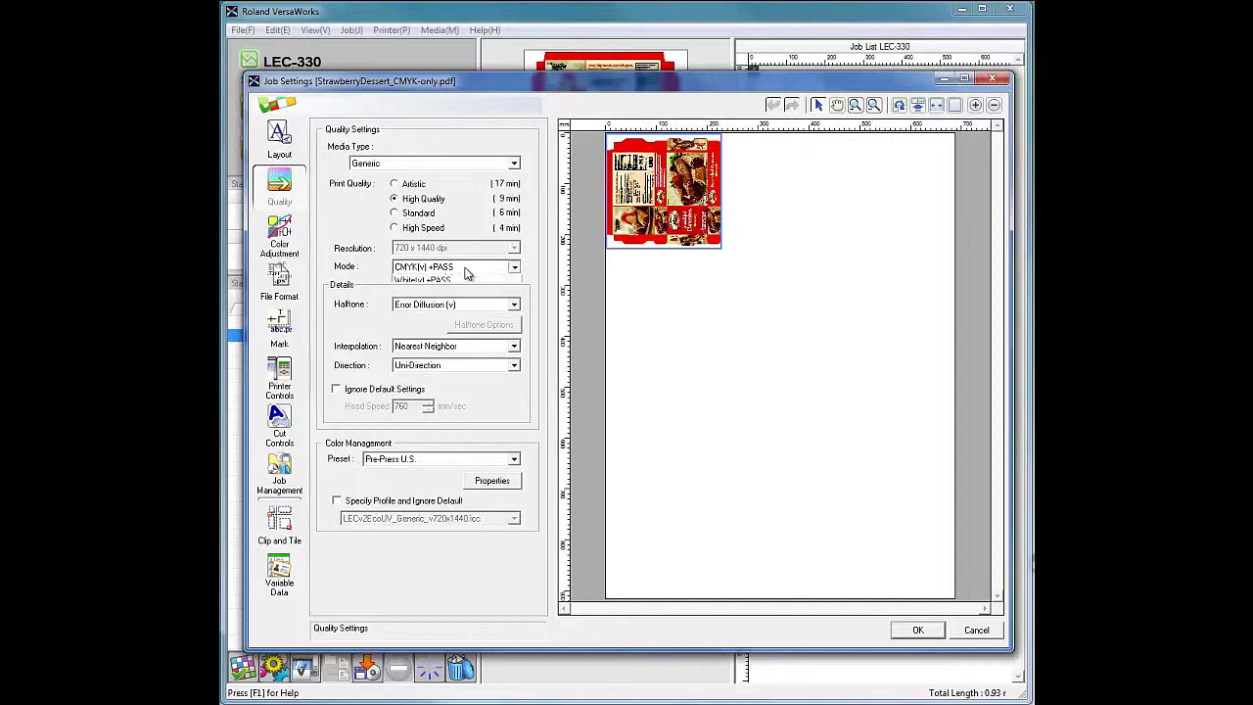
click(468, 284)
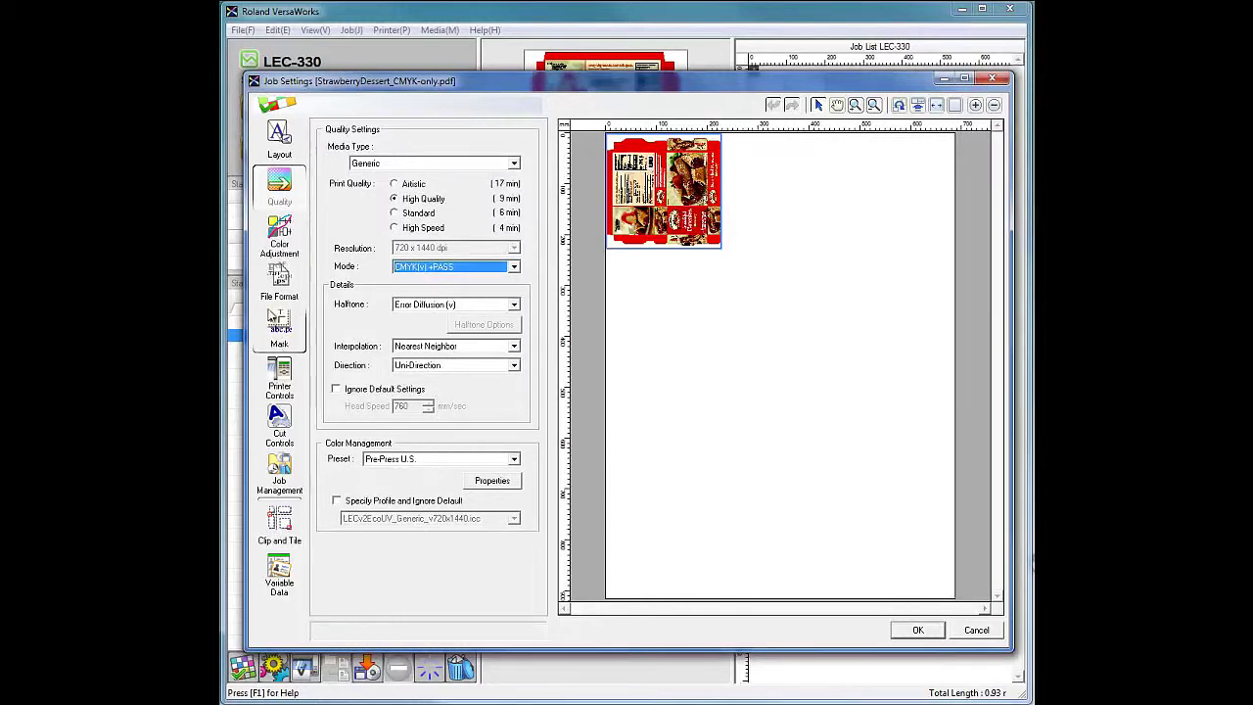
Set the CMYK-only job to Print Only with Return to Origin After Print and apply its settings
click(281, 432)
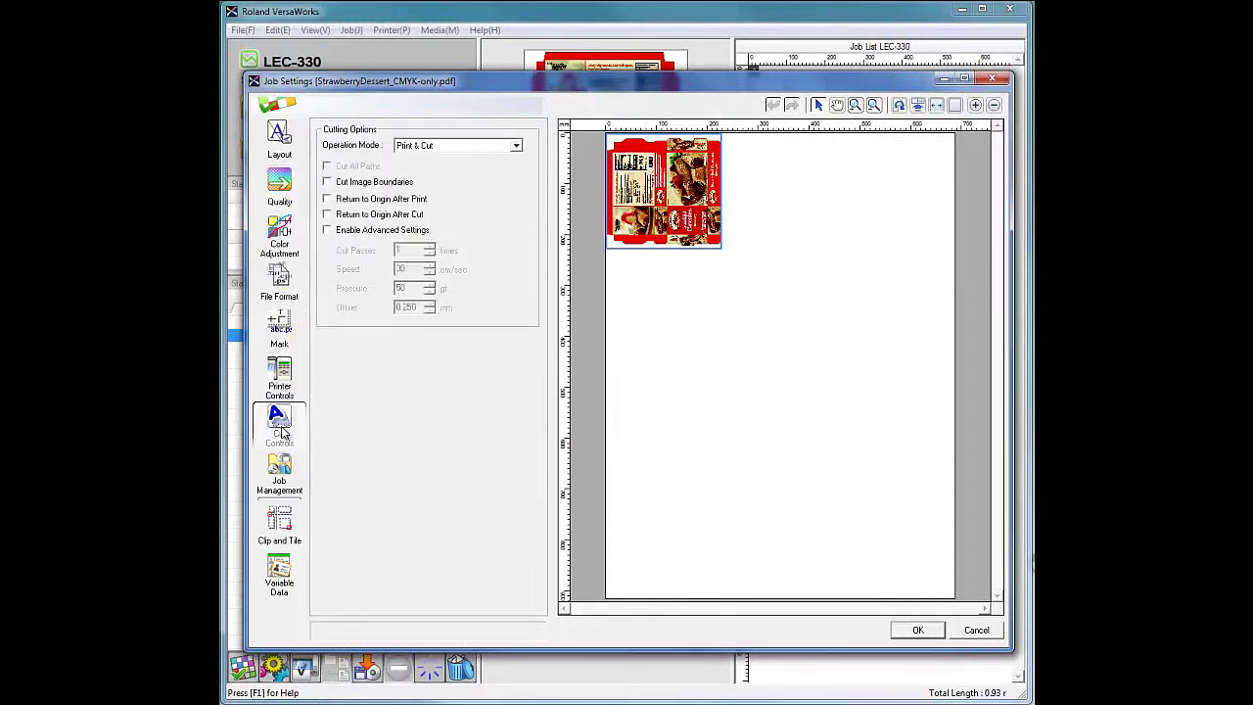
click(435, 145)
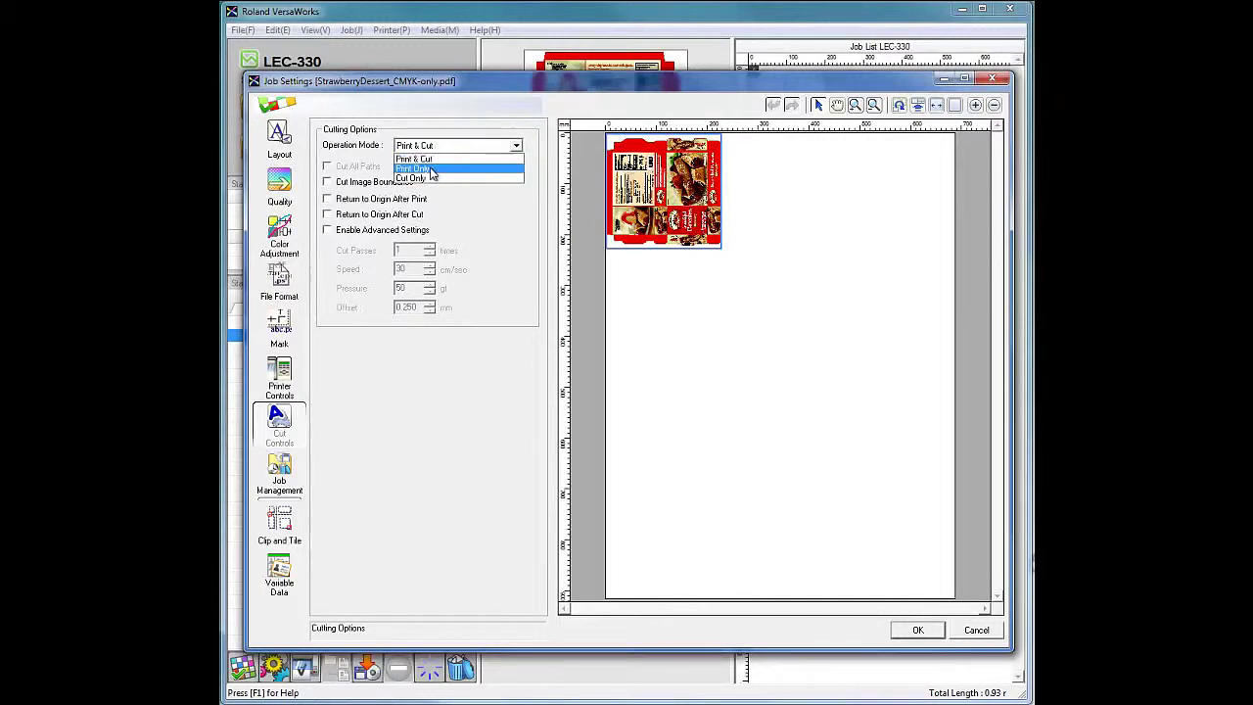
click(432, 168)
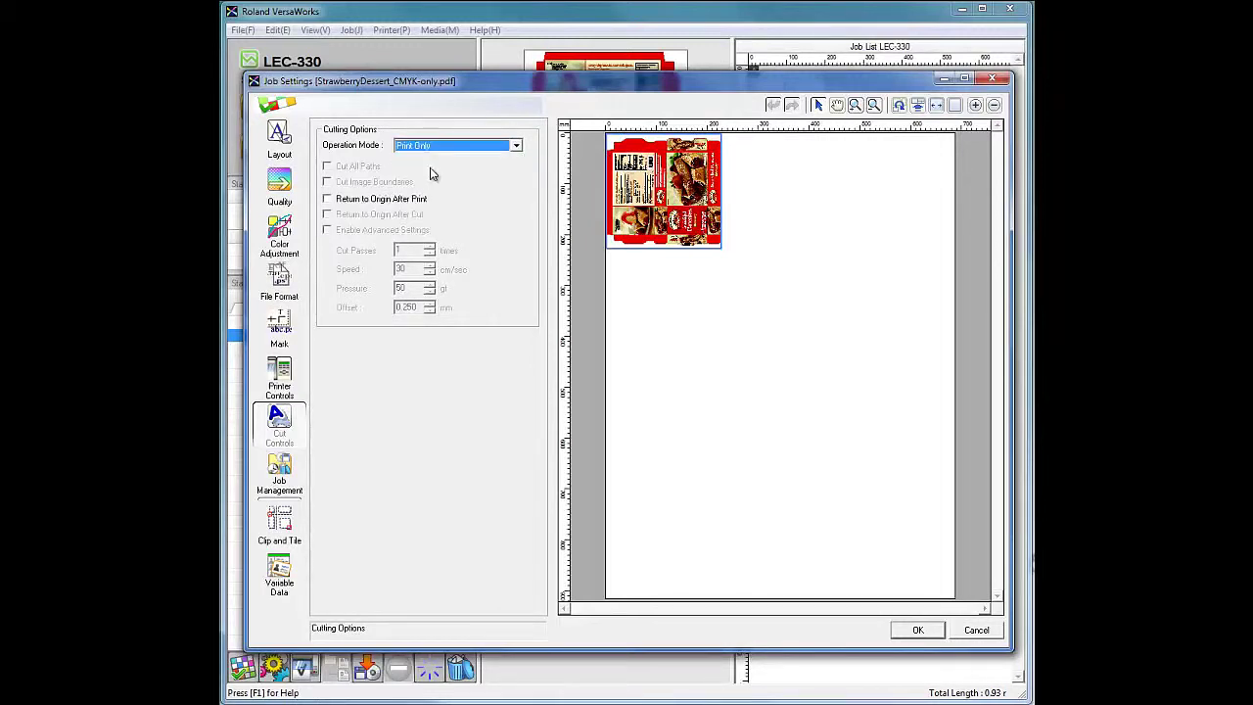
click(329, 199)
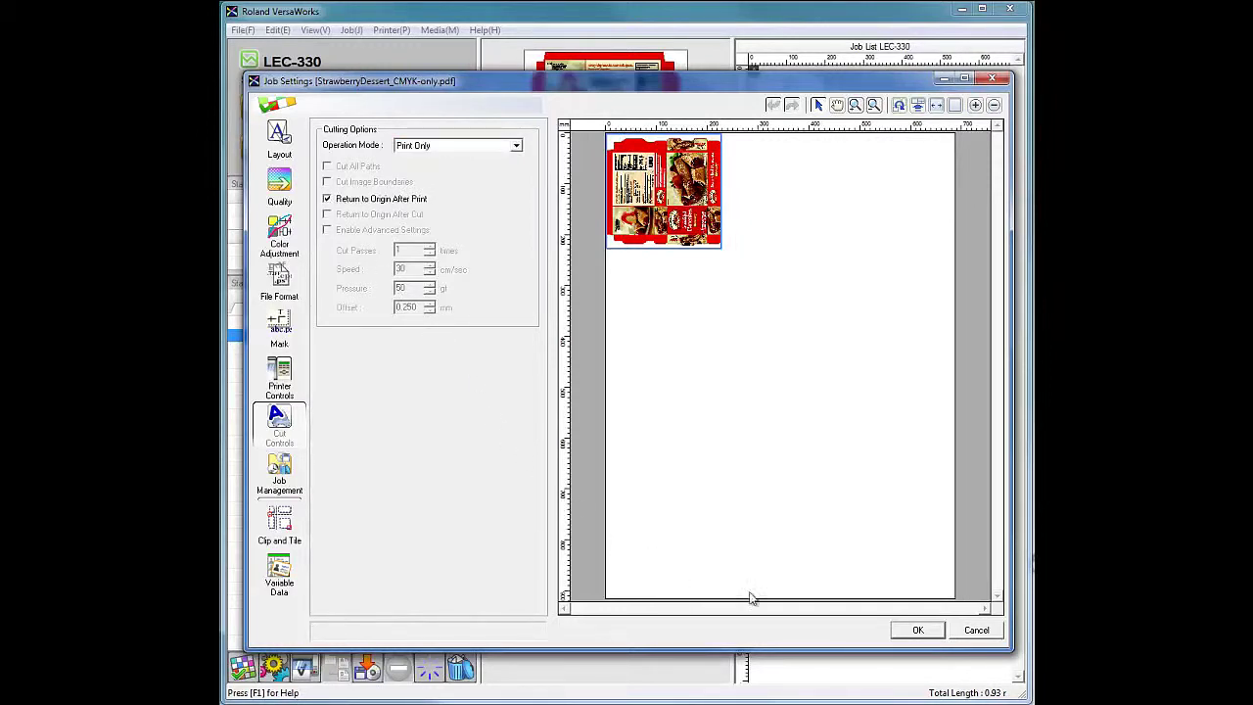
click(916, 632)
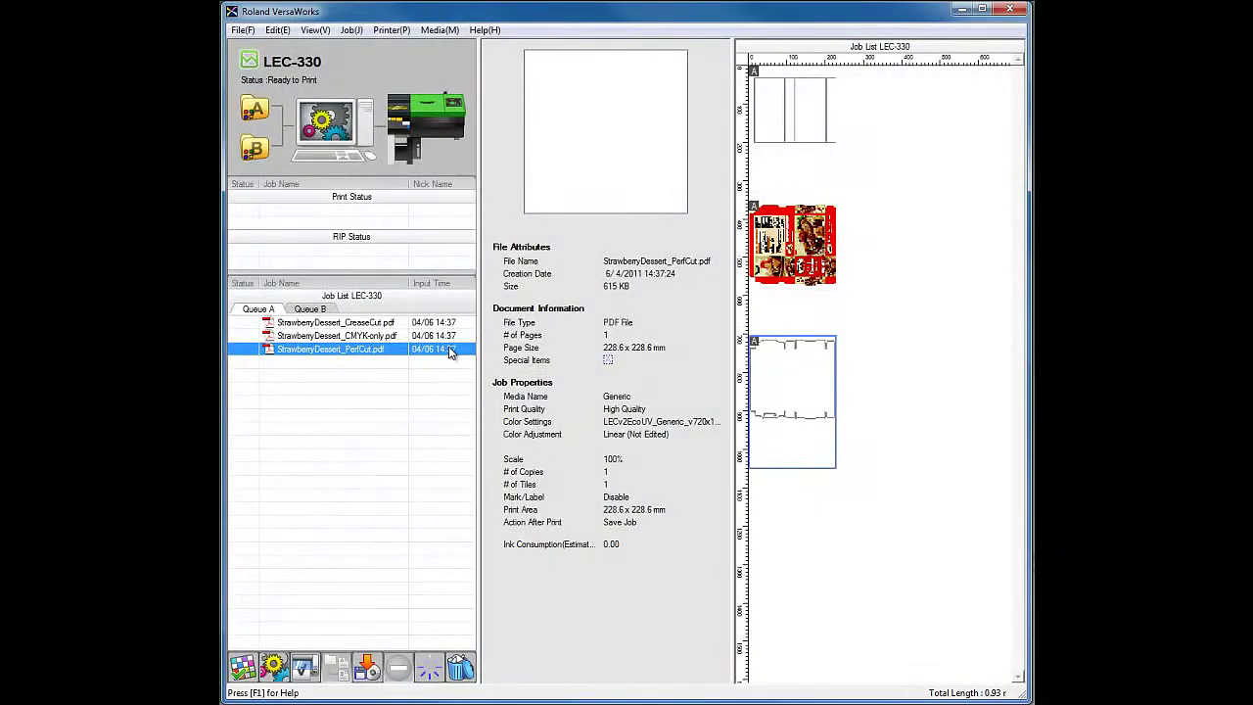
In the job settings of StrawberryDessert_PerfCut.pdf, get the media width from the printer and set the operation mode to Cut Only
double_click(450, 350)
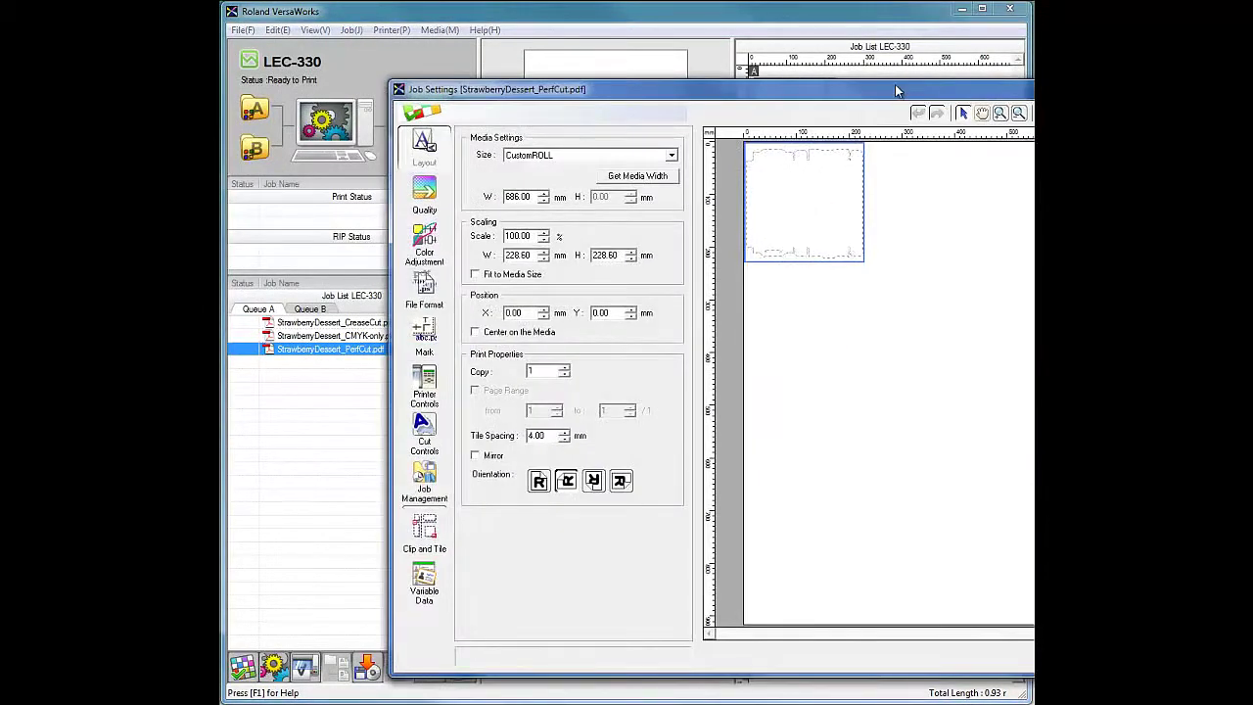
drag(895, 88, 747, 86)
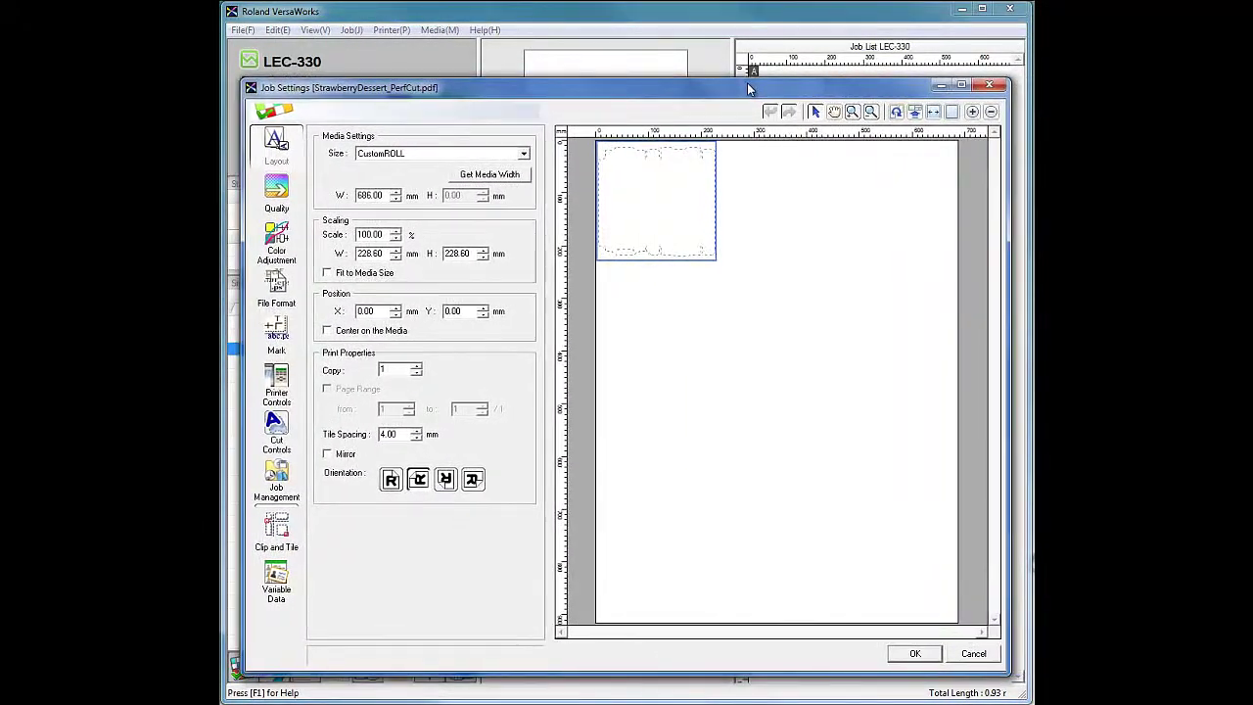
click(473, 177)
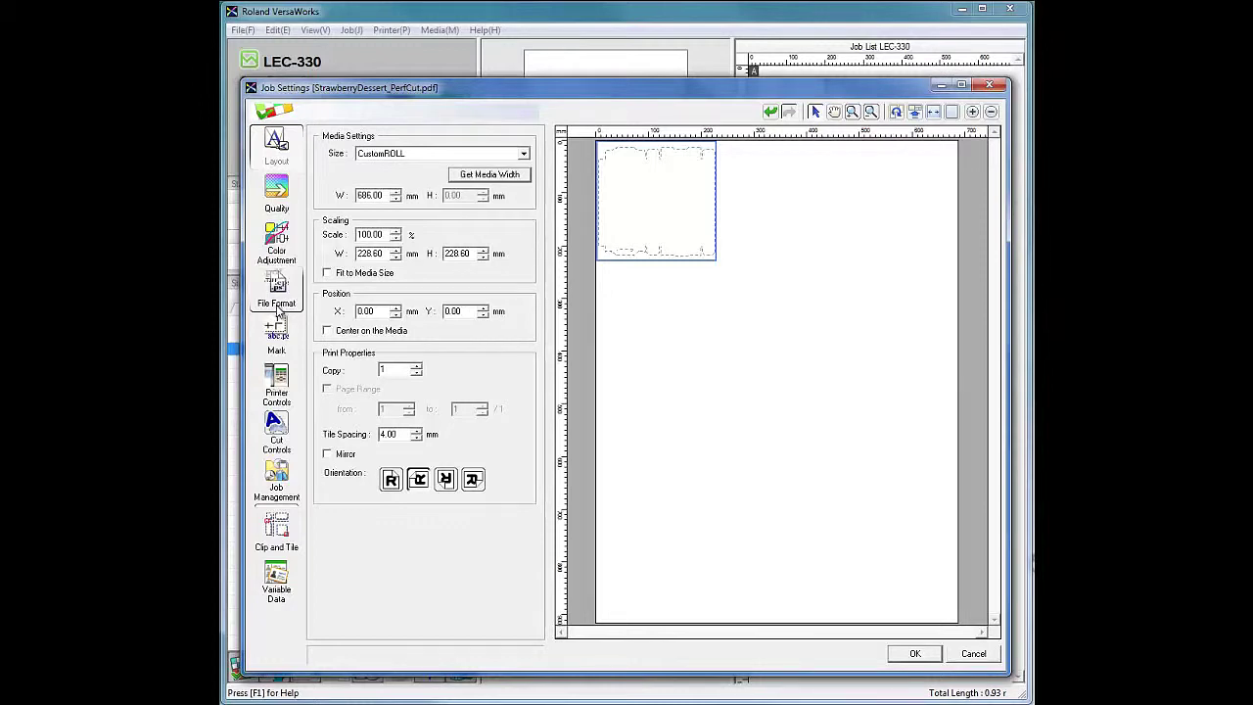
click(277, 437)
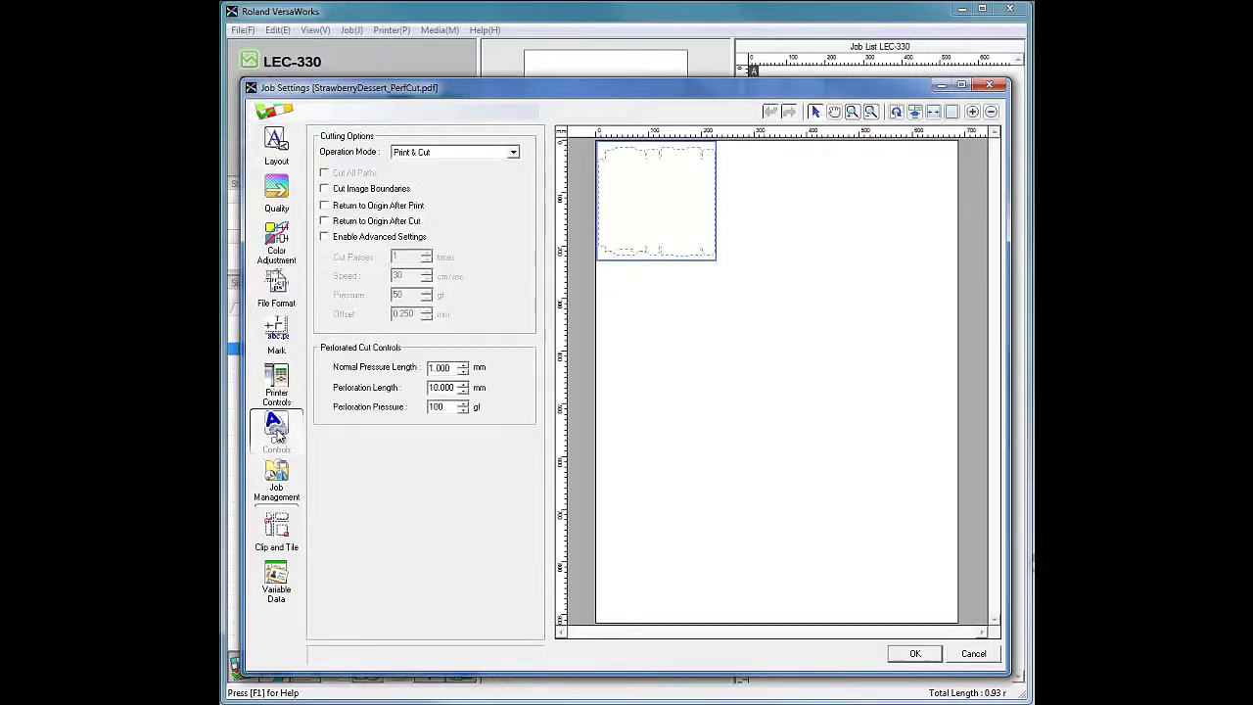
click(440, 153)
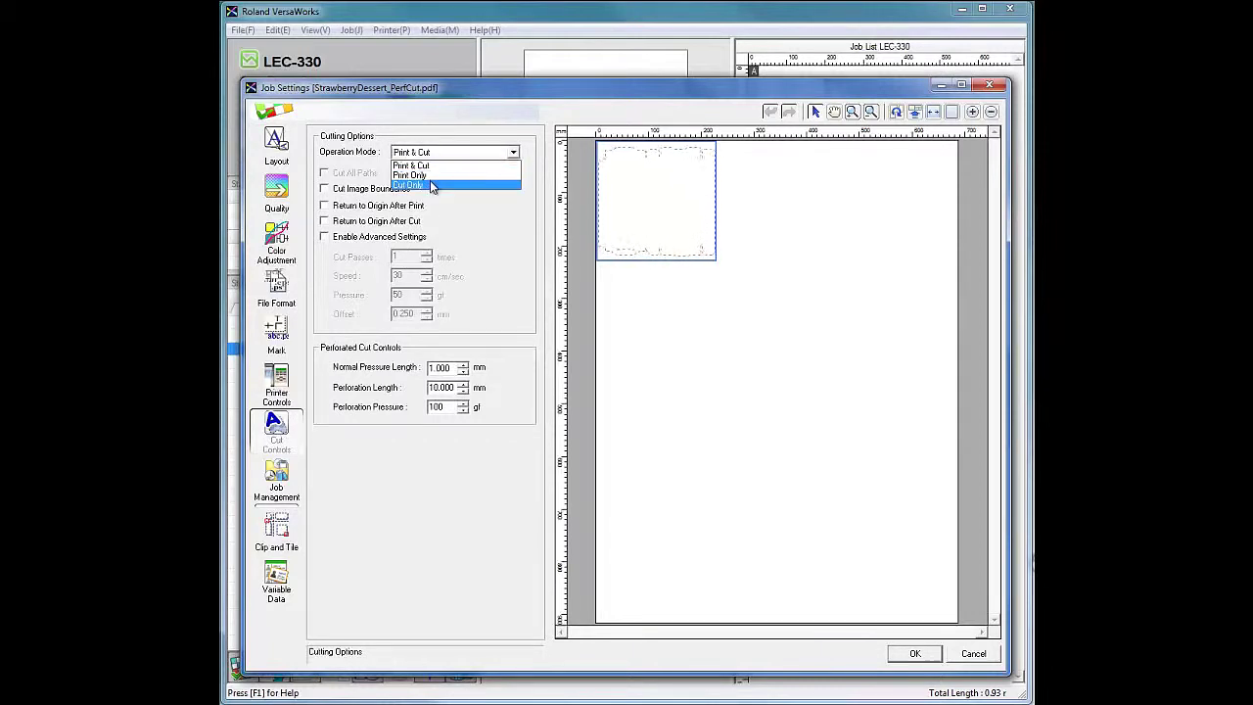
click(431, 184)
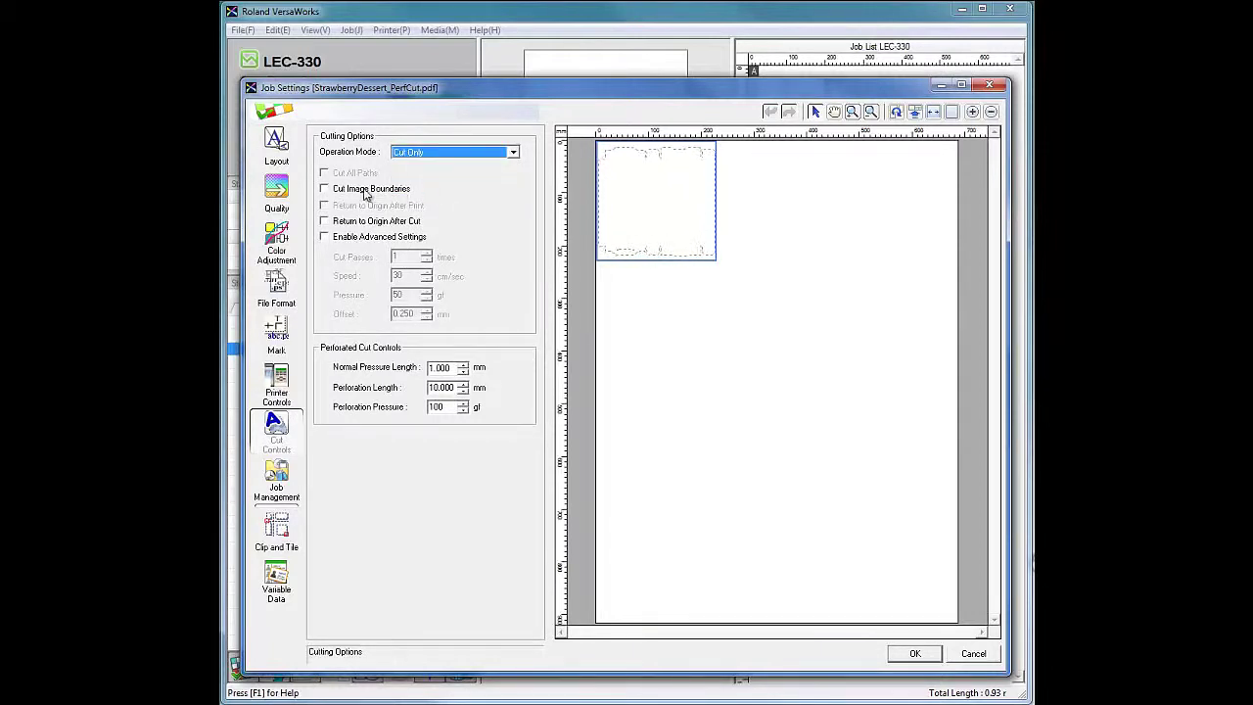
Enable the advanced cut settings for the PerfCut job with speed 10 cm/sec and offset 0.500 mm
click(328, 241)
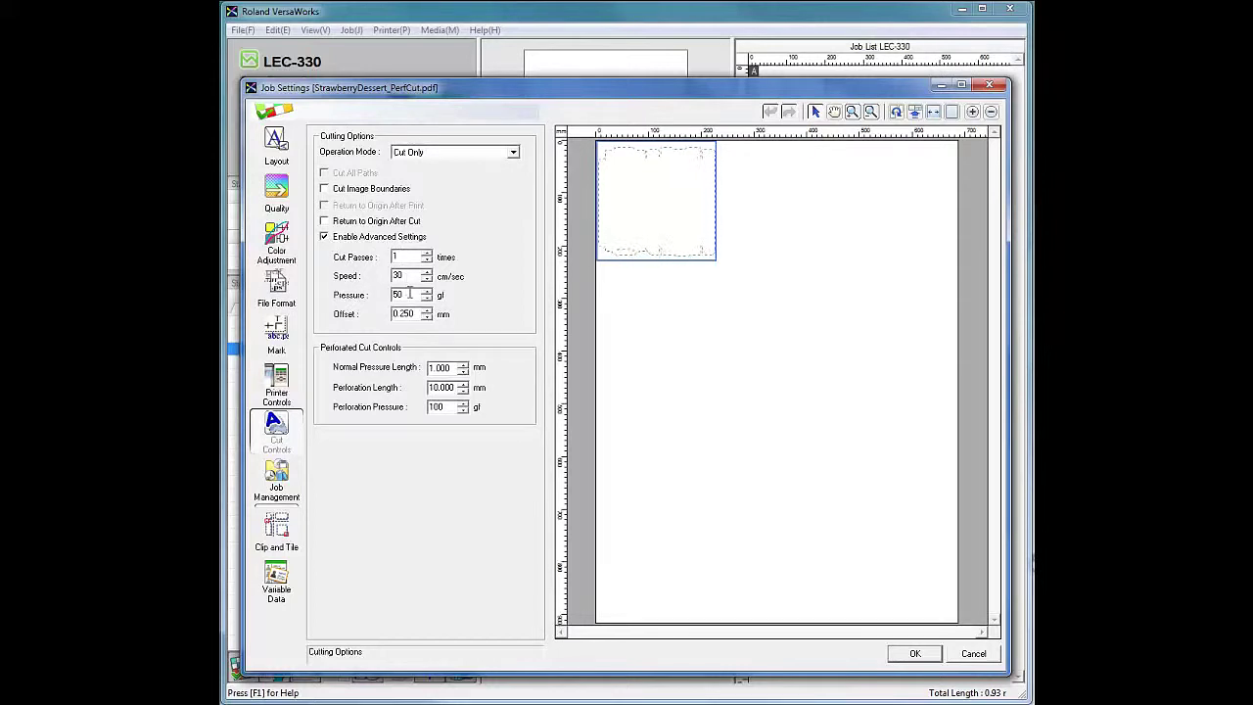
drag(408, 276, 390, 281)
text(10)
drag(414, 313, 388, 313)
text(5)
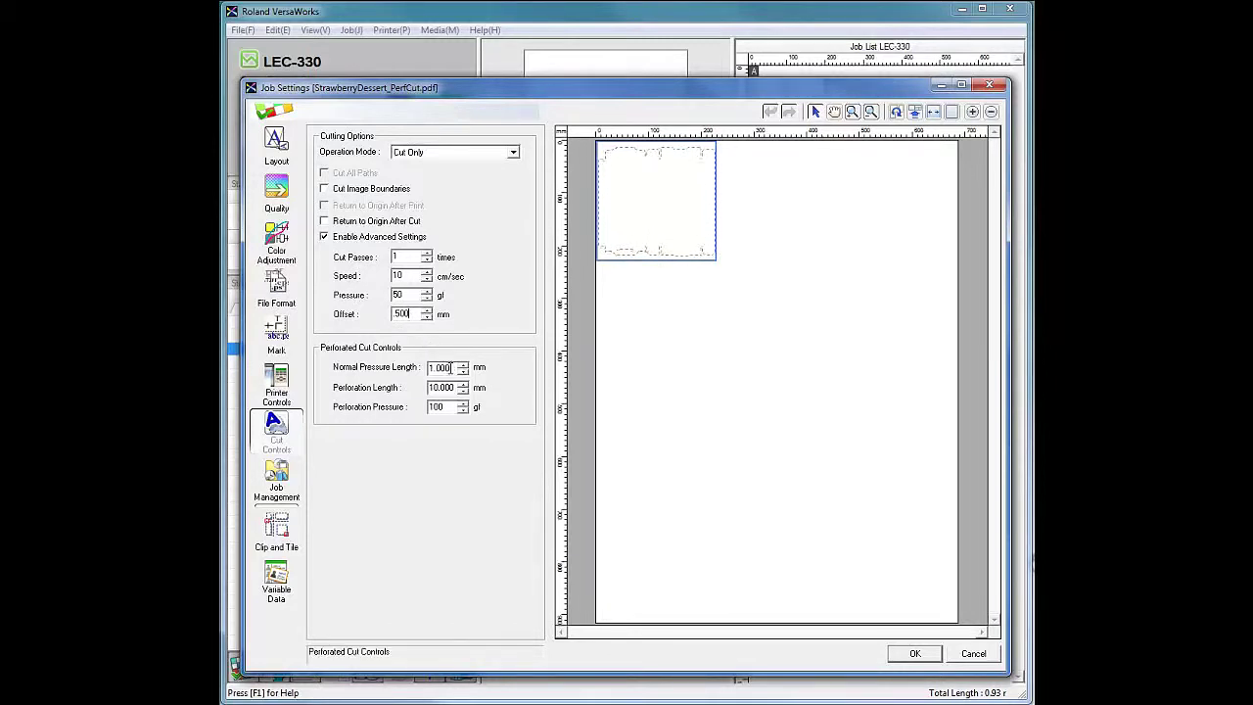
Set the perforation pressure to 250 gf in the perforated cut controls and apply the PerfCut job's settings
click(447, 367)
drag(454, 407, 428, 406)
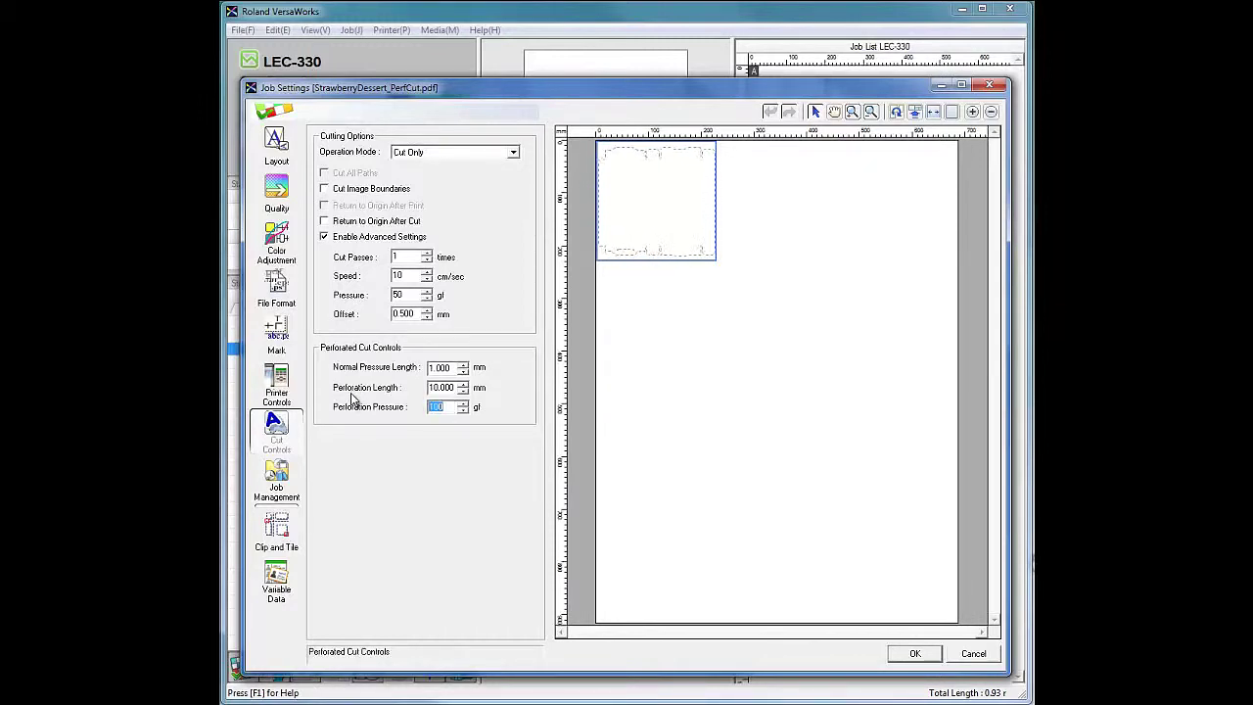
text(250)
click(907, 658)
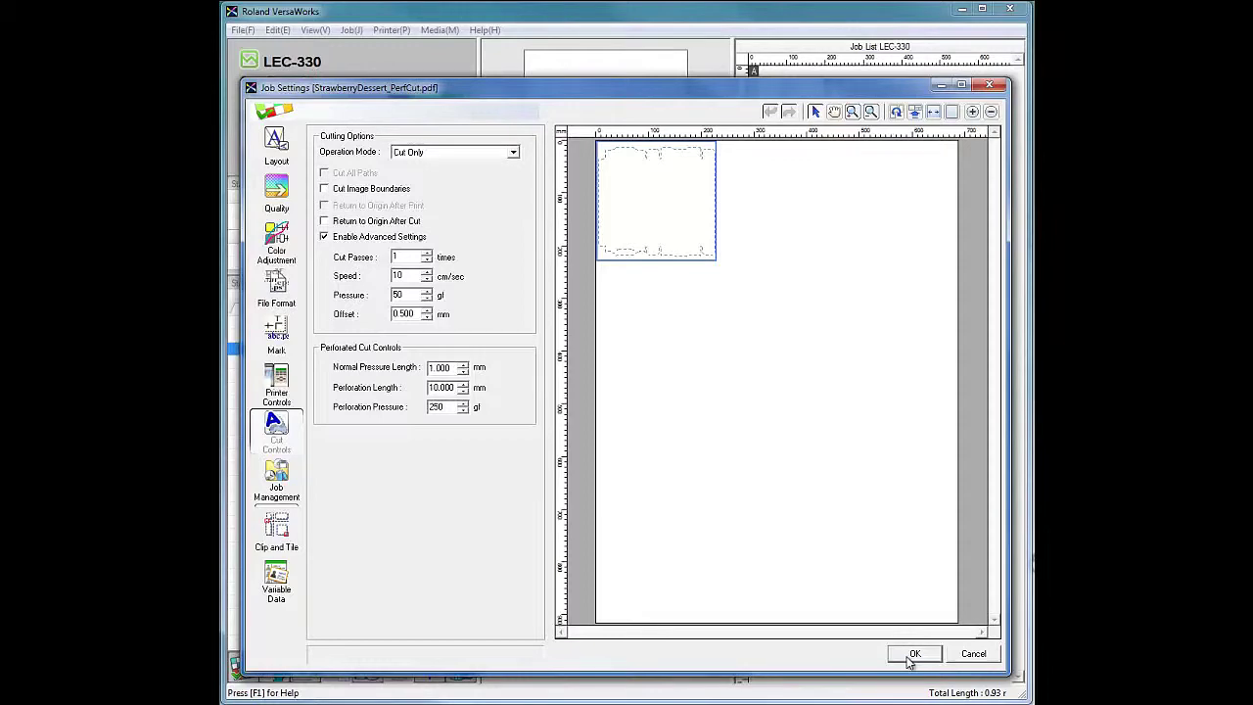
click(910, 654)
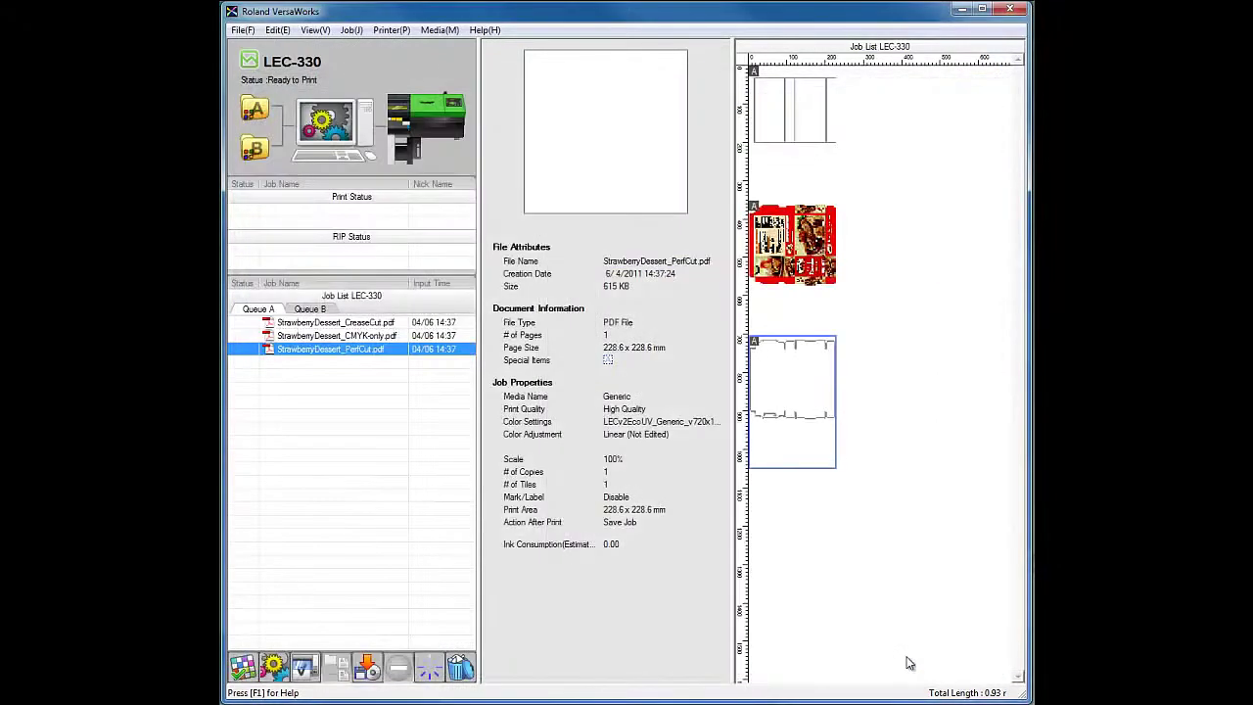